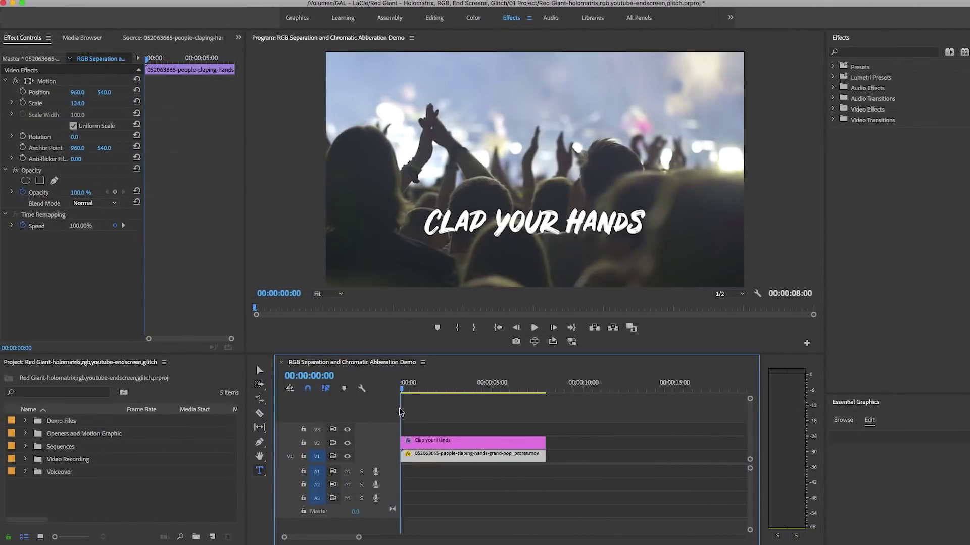
{"action": "key", "text": "space"}
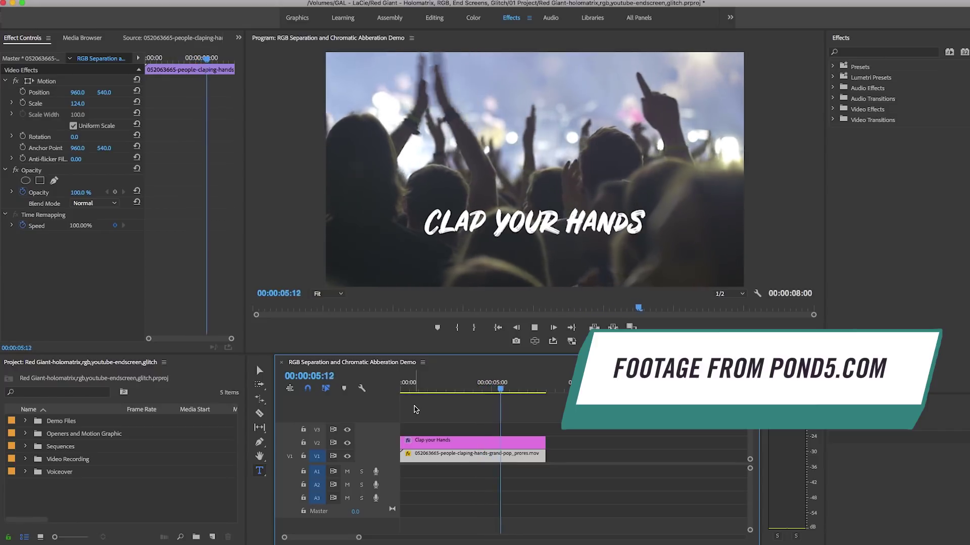
{"action": "key", "text": "space"}
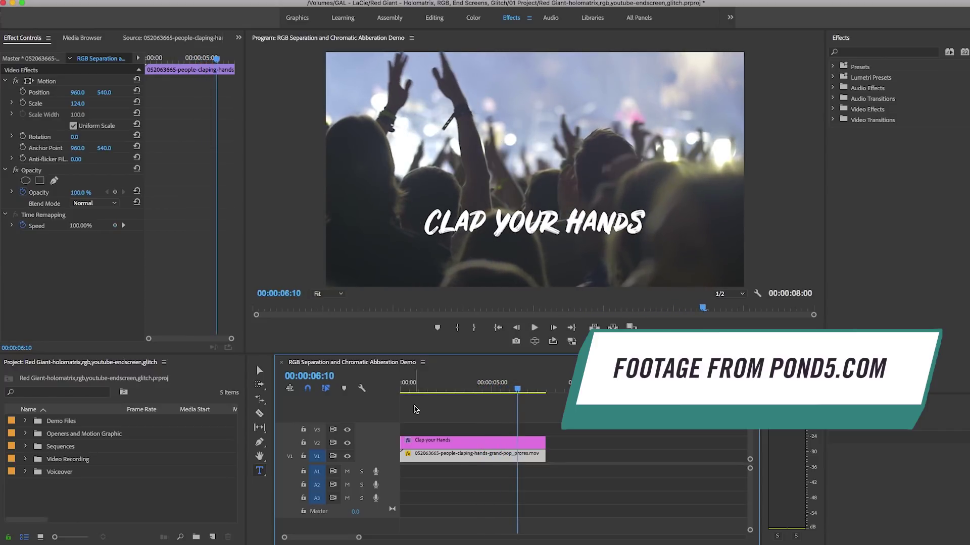
{"action": "left_click", "coordinate": [446, 442]}
{"action": "left_click", "coordinate": [508, 230]}
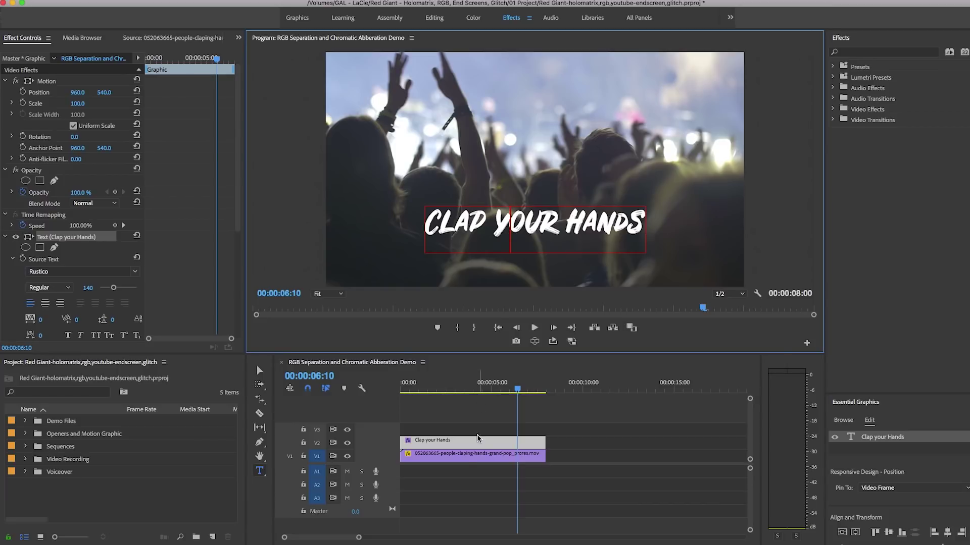
{"action": "left_click", "coordinate": [471, 456]}
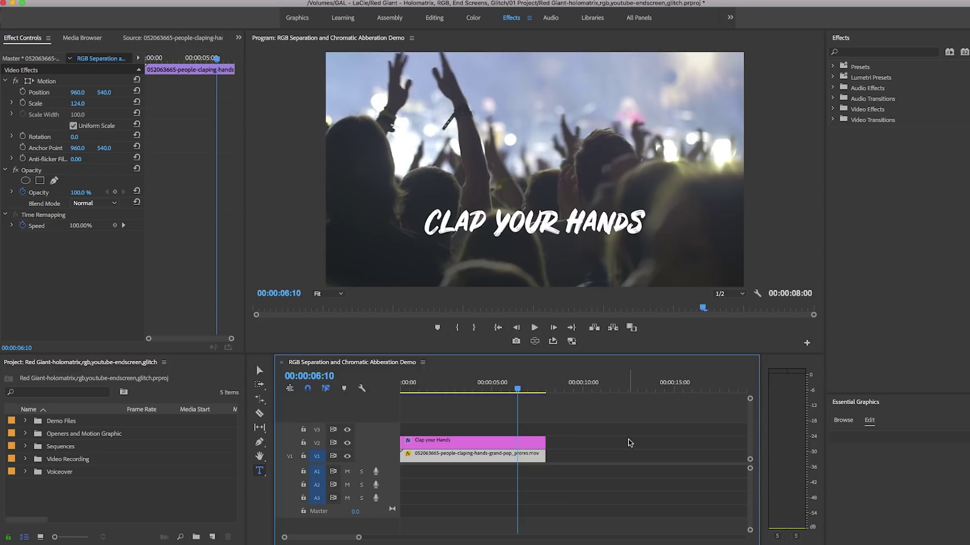
{"action": "left_click", "coordinate": [489, 444]}
Create a new Adjustment Layer and place it on V3 above the title.
{"action": "left_click", "coordinate": [492, 457]}
{"action": "left_click", "coordinate": [212, 537]}
{"action": "left_click", "coordinate": [239, 423]}
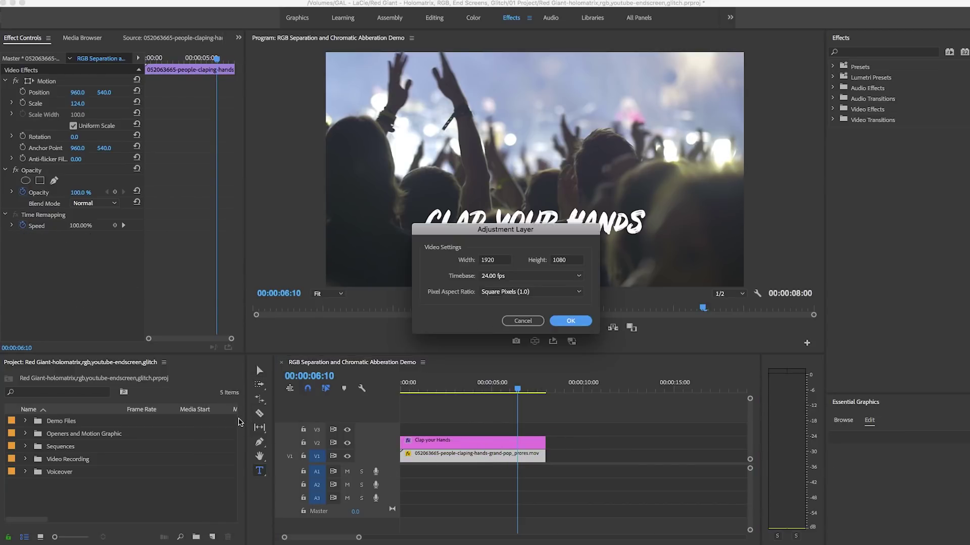
{"action": "left_click", "coordinate": [570, 321]}
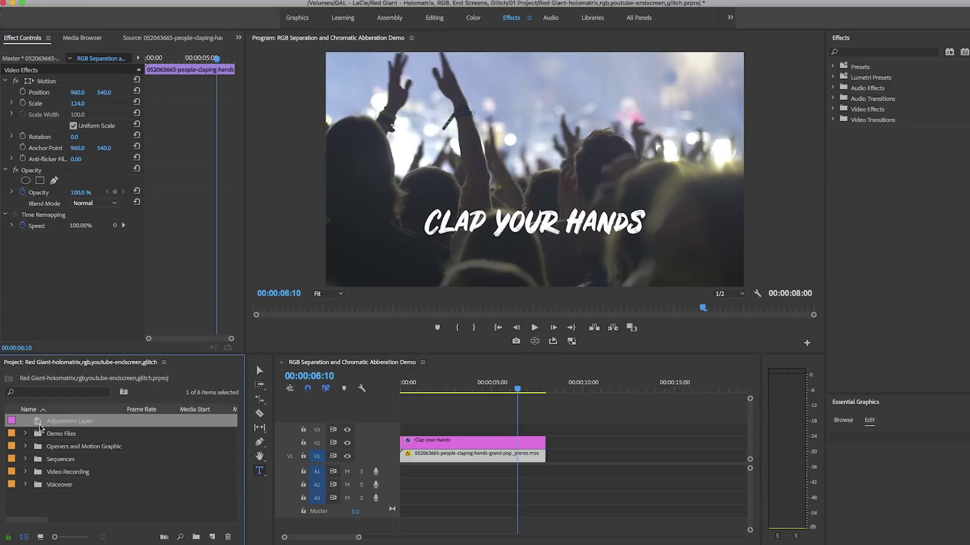
{"action": "left_click_drag", "start_coordinate": [40, 428], "coordinate": [404, 428]}
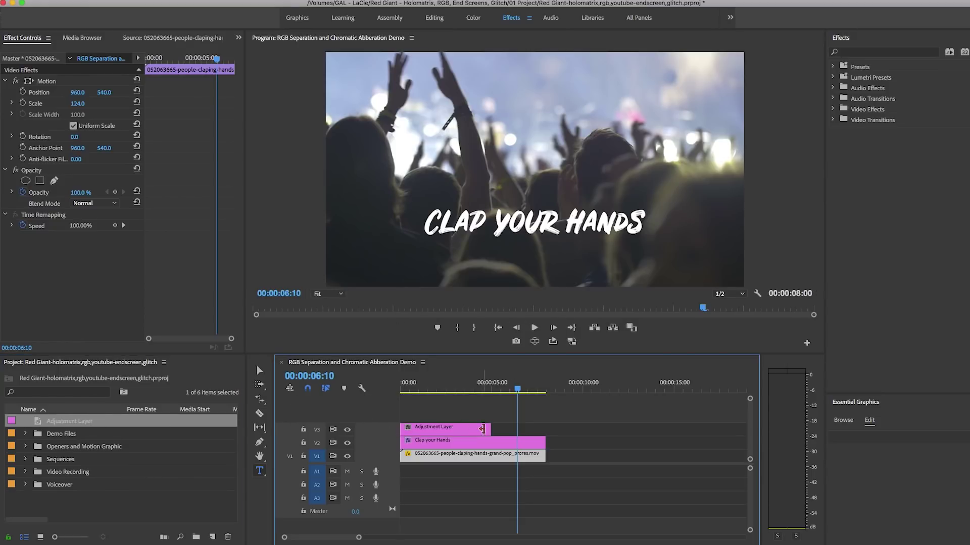
Extend the adjustment layer's right edge to the end of the title and concert clips.
{"action": "left_click_drag", "start_coordinate": [475, 389], "coordinate": [405, 389]}
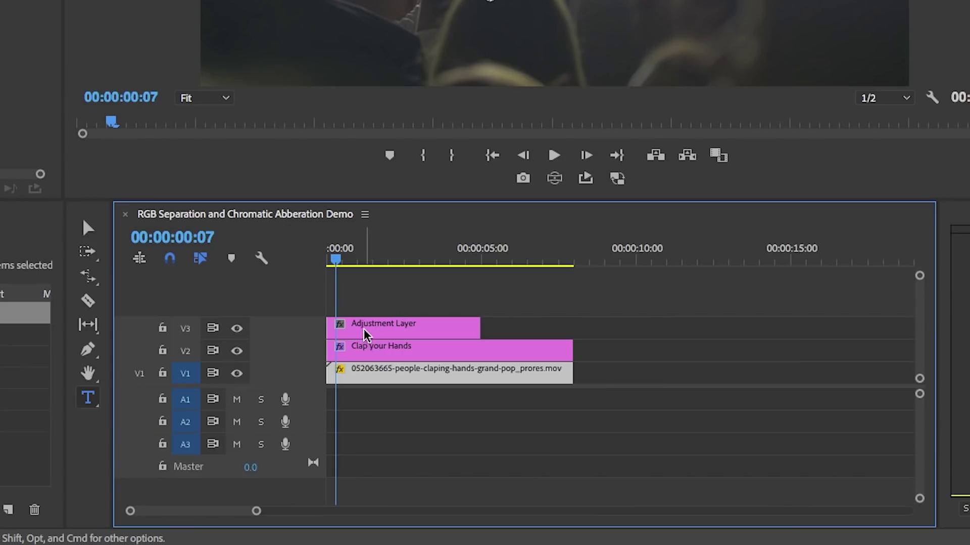
{"action": "left_click", "coordinate": [365, 333]}
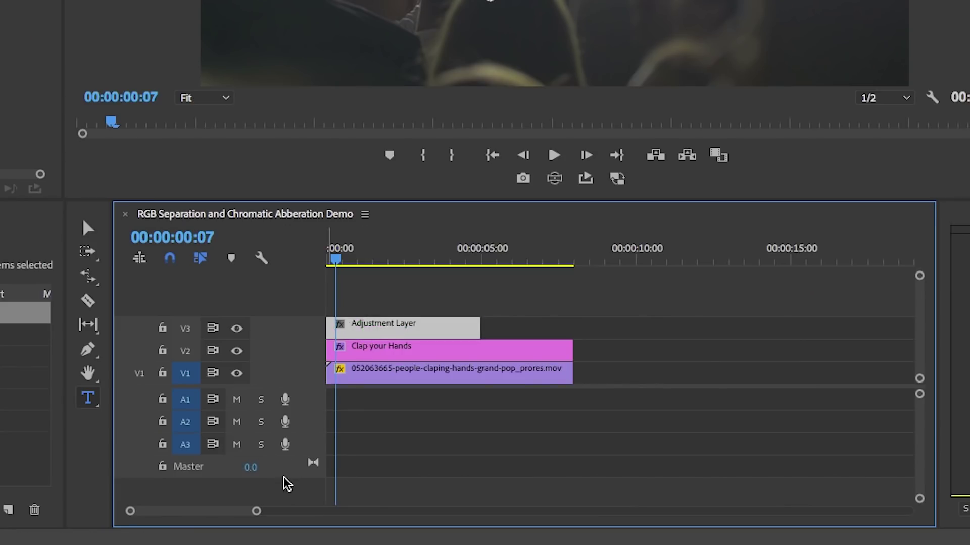
{"action": "left_click", "coordinate": [408, 346]}
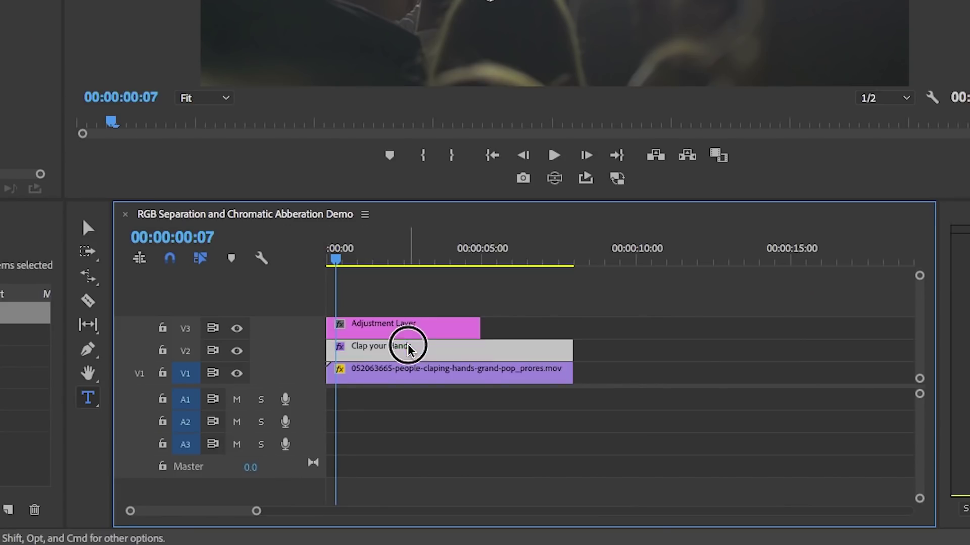
{"action": "left_click", "coordinate": [401, 376]}
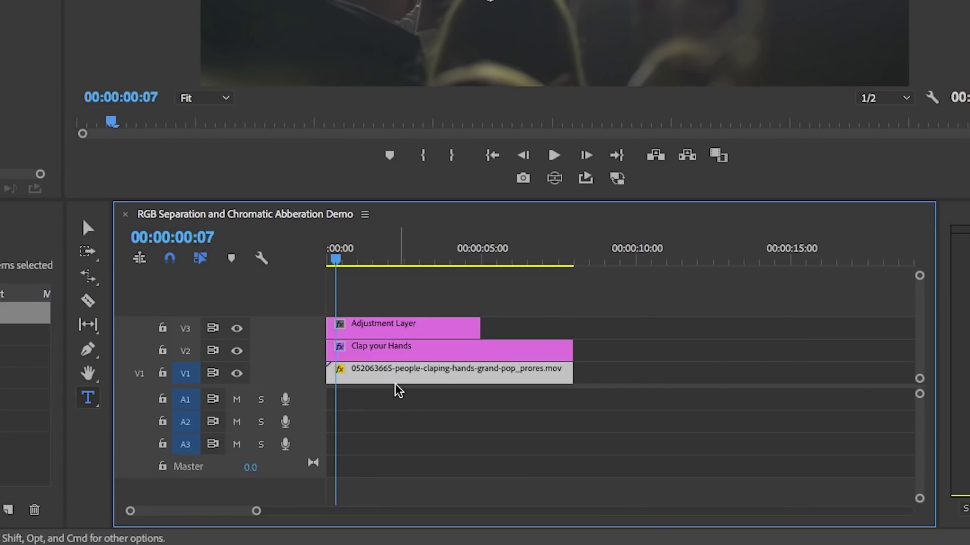
{"action": "left_click", "coordinate": [436, 333]}
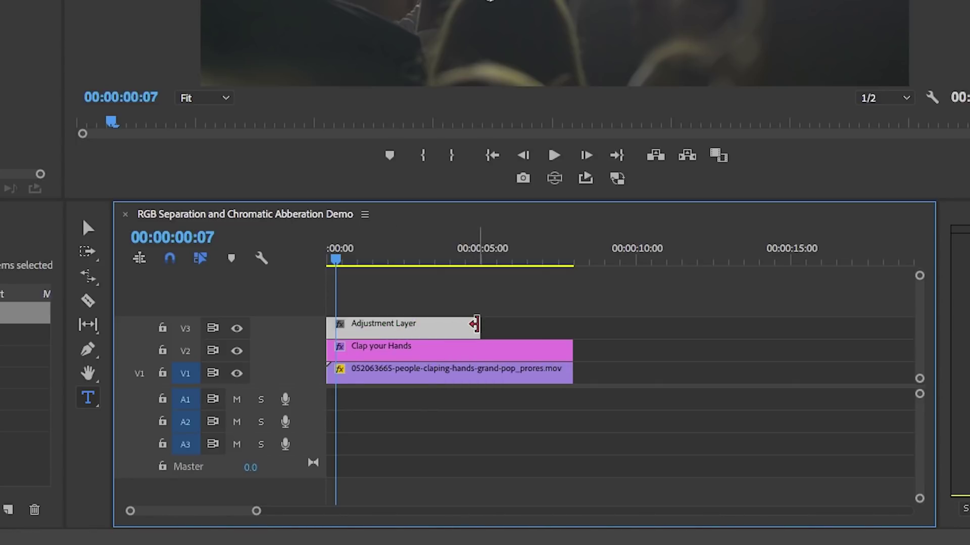
{"action": "left_click", "coordinate": [475, 323]}
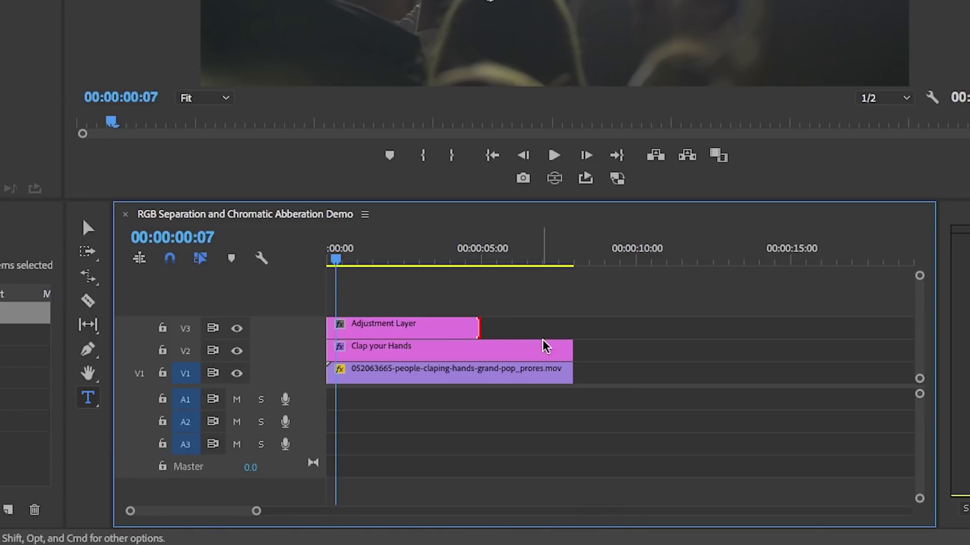
{"action": "left_click", "coordinate": [567, 372]}
{"action": "left_click_drag", "start_coordinate": [478, 326], "coordinate": [571, 325]}
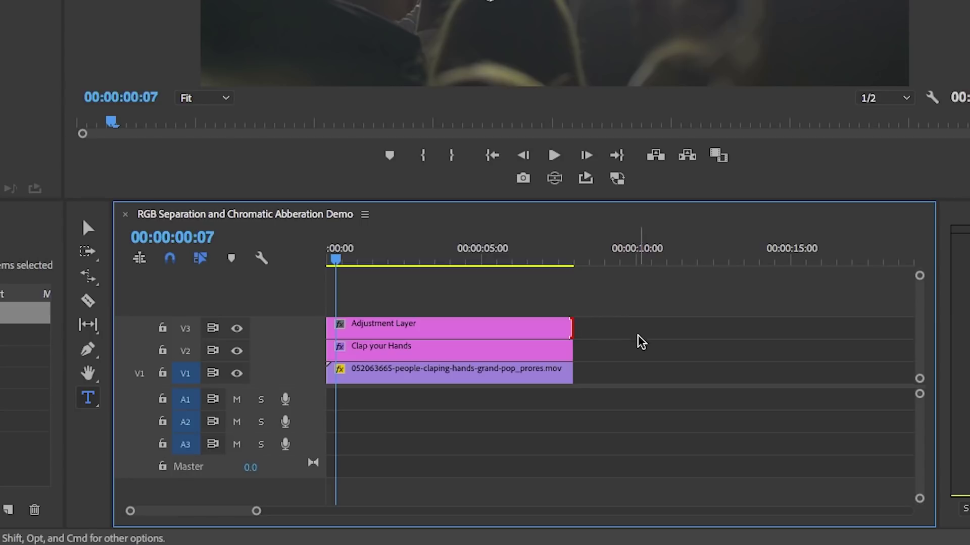
{"action": "left_click", "coordinate": [617, 378]}
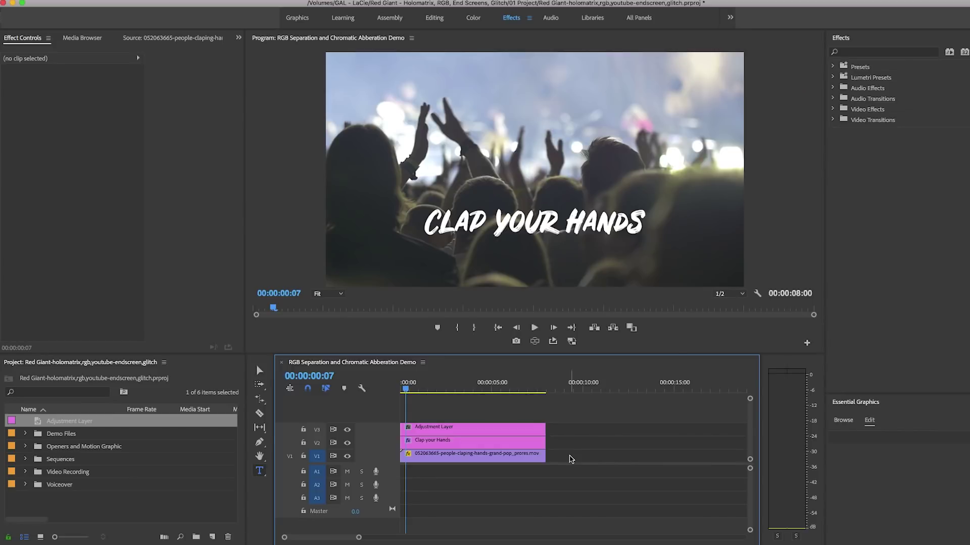
Apply uni.RGB Separation from the Effects search to the adjustment layer.
{"action": "left_click", "coordinate": [853, 52]}
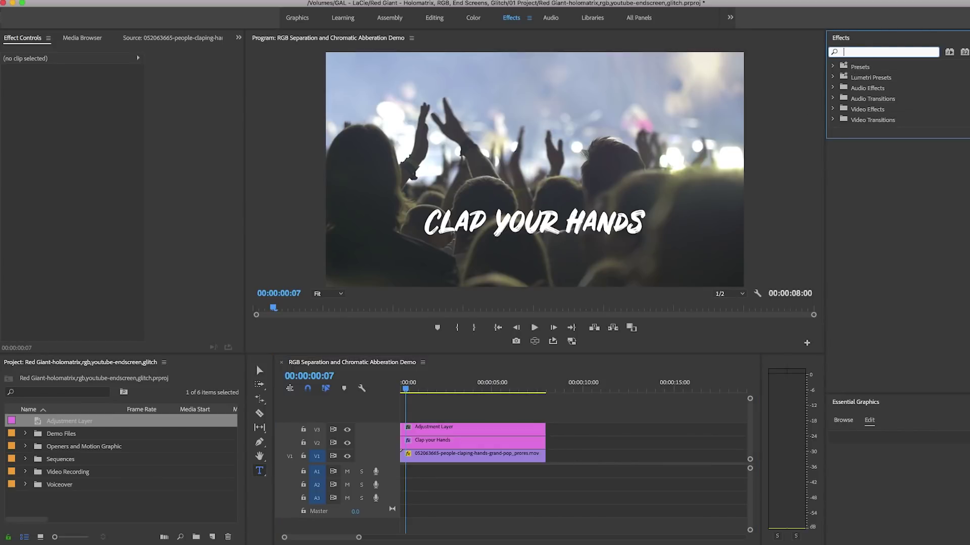
{"action": "type", "text": "RG Disto"}
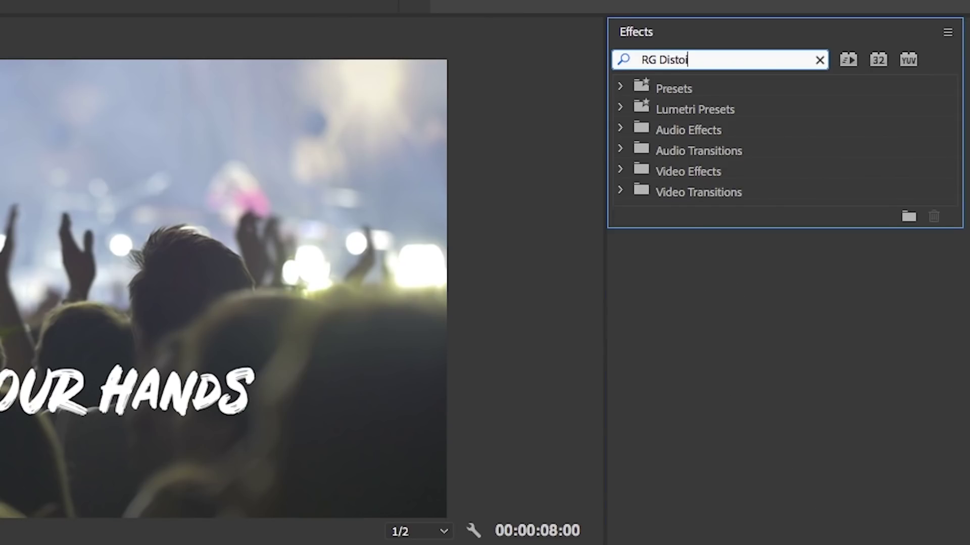
{"action": "type", "text": "rt"}
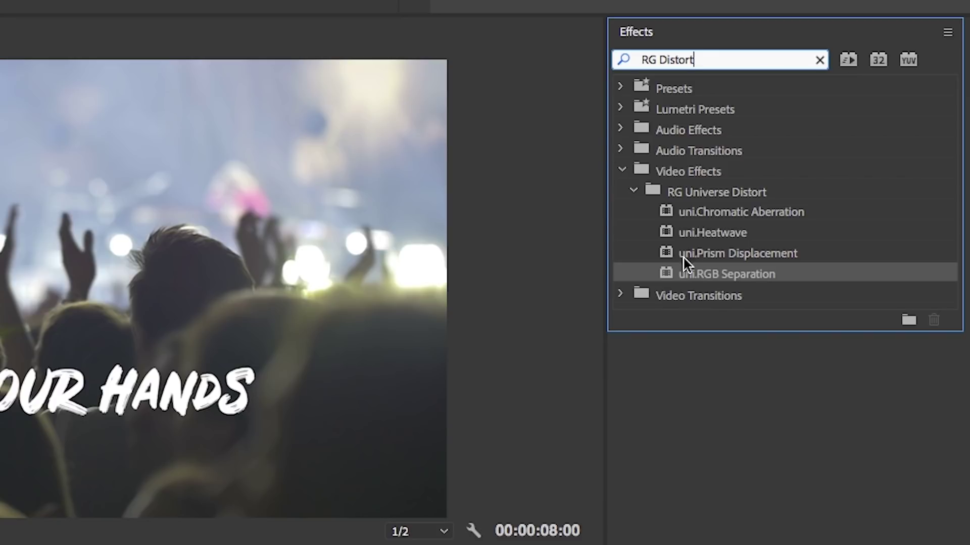
{"action": "left_click", "coordinate": [666, 275]}
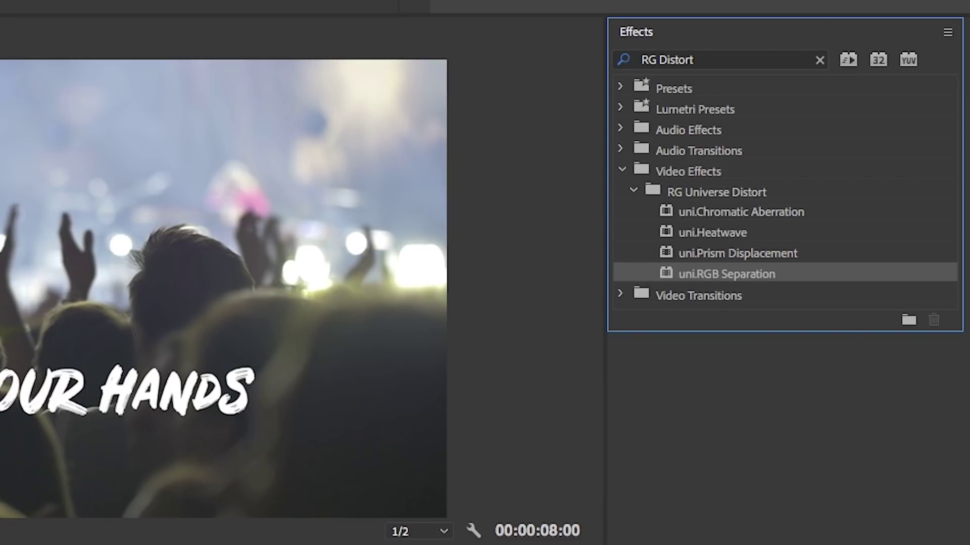
{"action": "left_click_drag", "start_coordinate": [677, 275], "coordinate": [502, 434]}
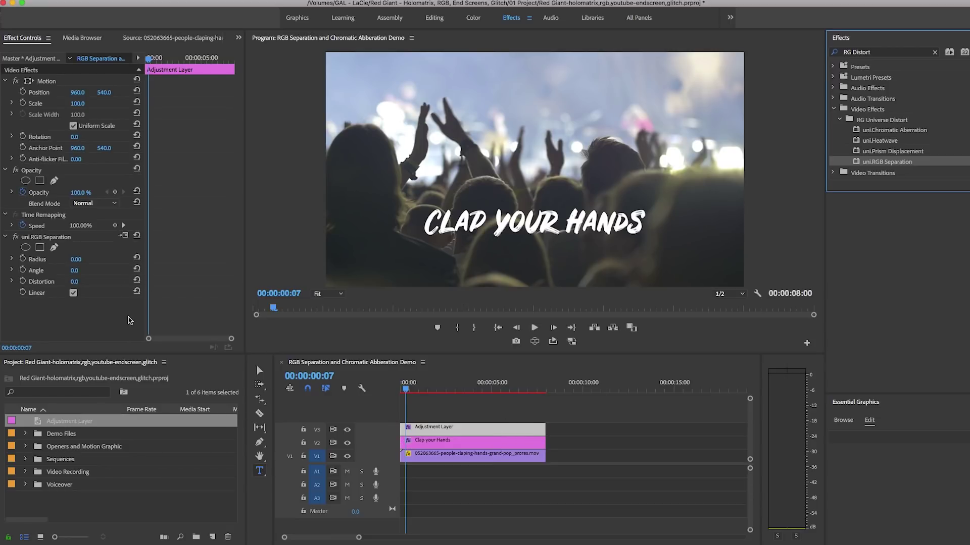
{"action": "left_click", "coordinate": [429, 429]}
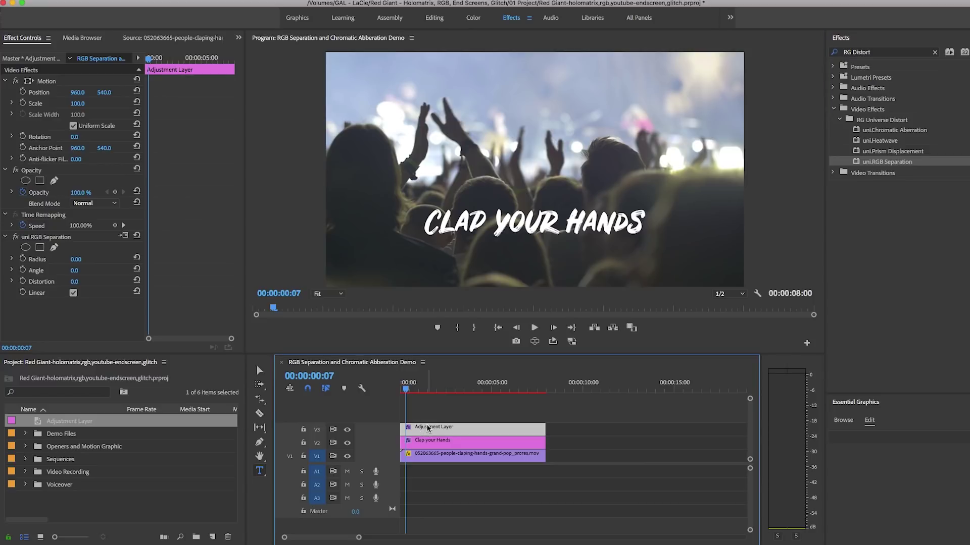
Save the project and expand RGB Separation's Radius to show its -500 to 500 slider.
{"action": "key", "text": "super+s"}
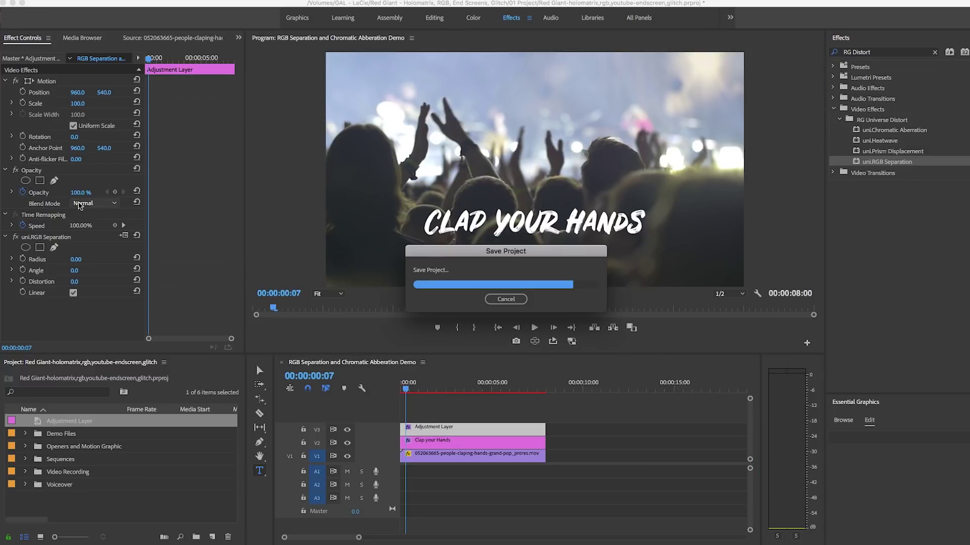
{"action": "left_click", "coordinate": [62, 237]}
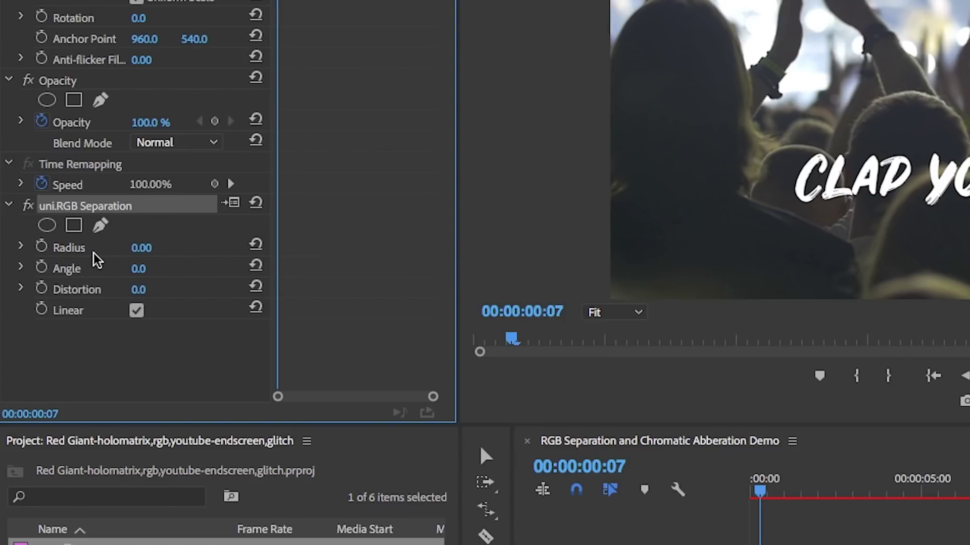
{"action": "left_click", "coordinate": [94, 253]}
{"action": "left_click", "coordinate": [92, 275]}
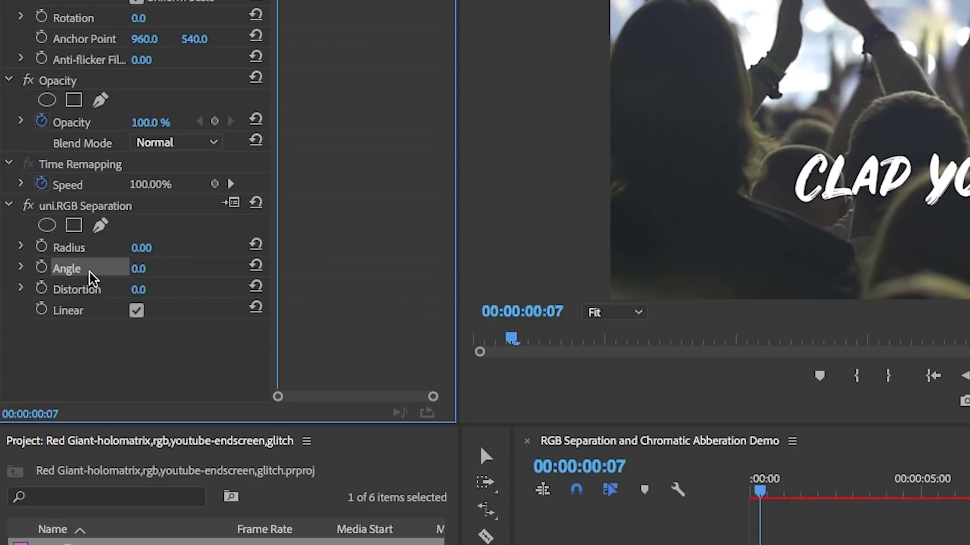
{"action": "left_click", "coordinate": [98, 291]}
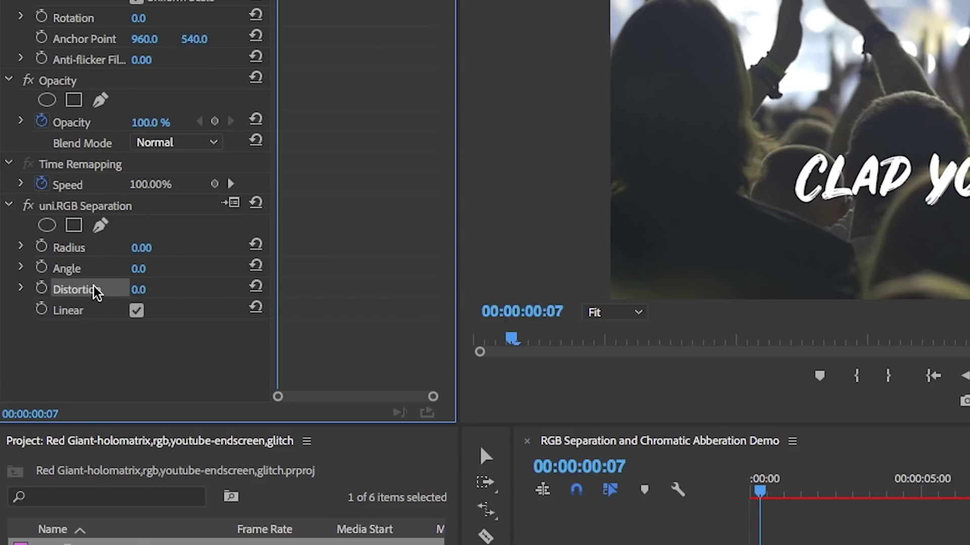
{"action": "left_click", "coordinate": [90, 318]}
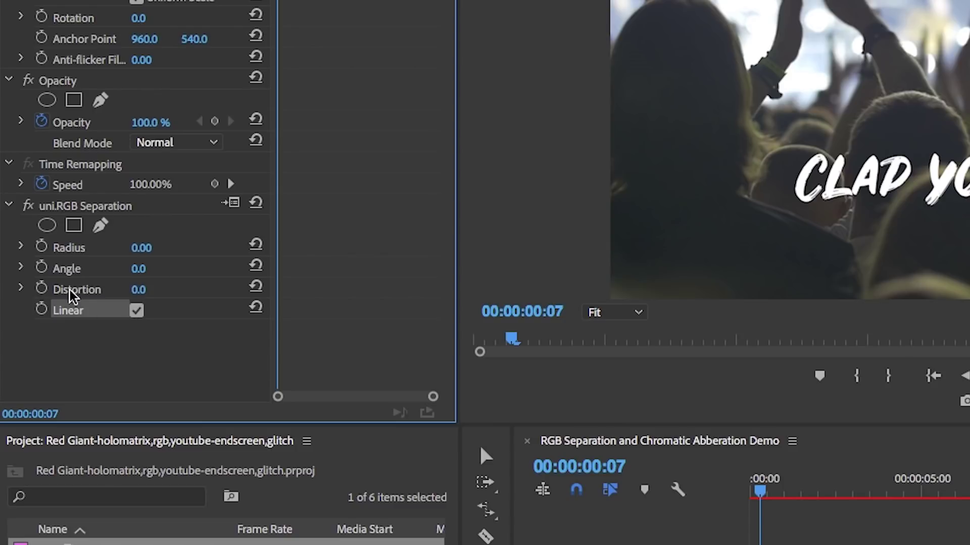
{"action": "left_click", "coordinate": [22, 248]}
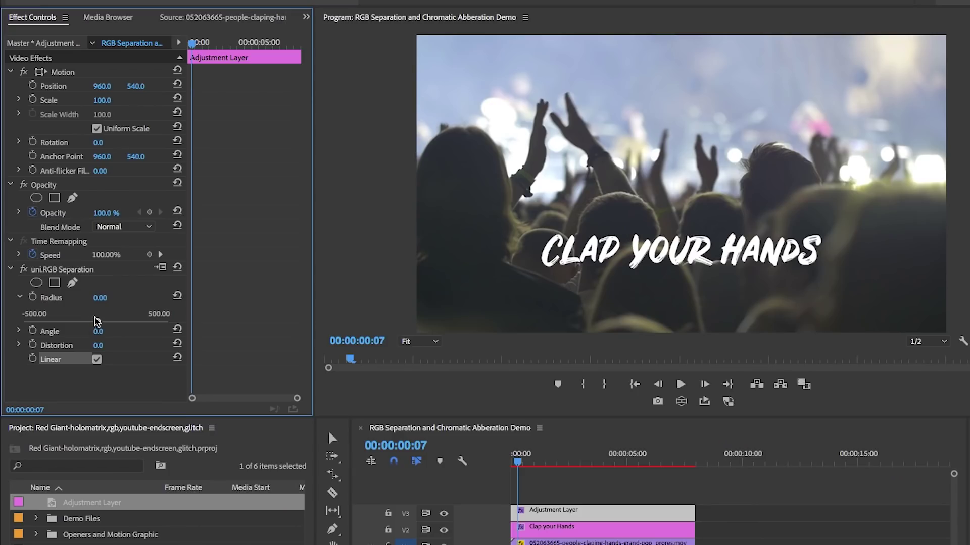
Preview several RGB Separation radius values, then set Radius to 9.
{"action": "left_click_drag", "start_coordinate": [99, 324], "coordinate": [28, 317]}
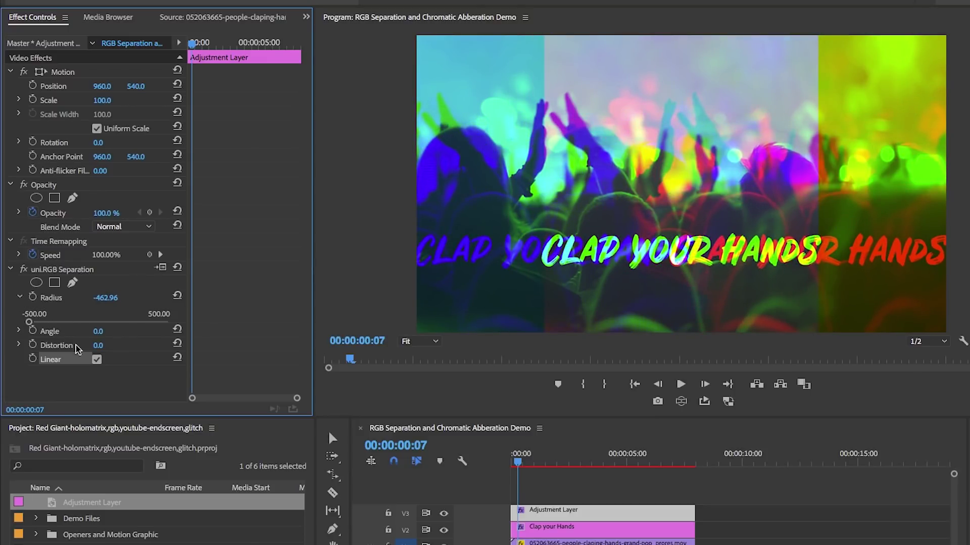
{"action": "left_click_drag", "start_coordinate": [31, 322], "coordinate": [149, 323]}
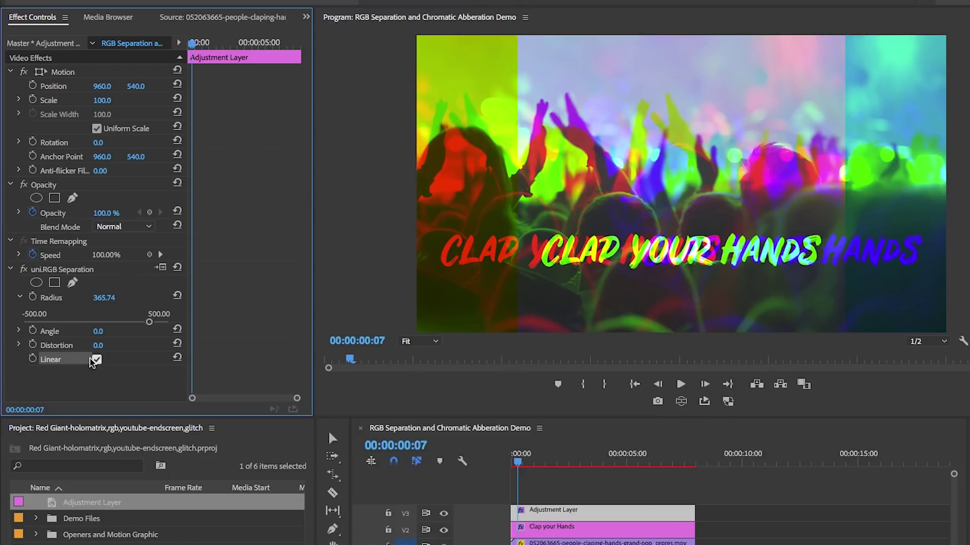
{"action": "left_click_drag", "start_coordinate": [152, 325], "coordinate": [130, 325]}
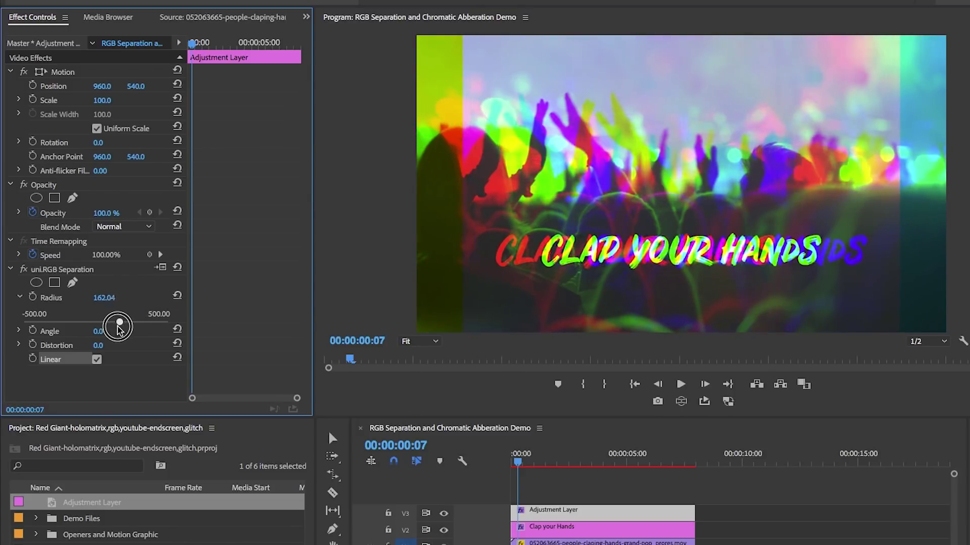
{"action": "left_click_drag", "start_coordinate": [119, 324], "coordinate": [94, 323]}
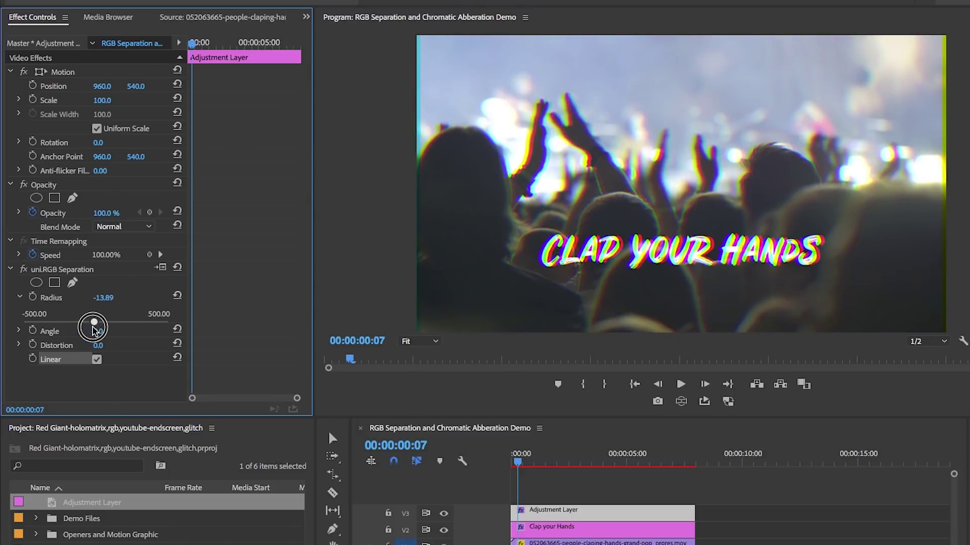
{"action": "left_click", "coordinate": [113, 296]}
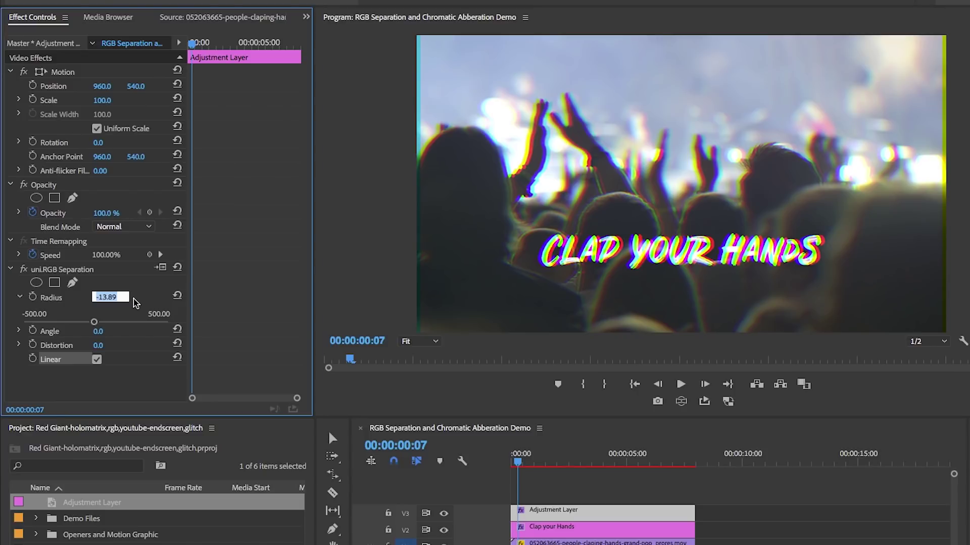
{"action": "type", "text": "9"}
{"action": "key", "text": "Return"}
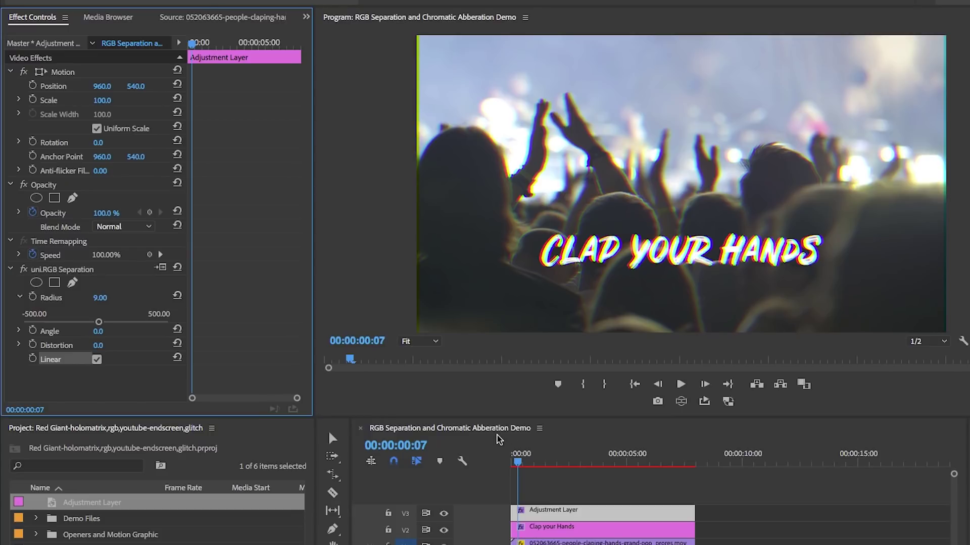
Set the RGB Separation Angle to 171.9° and check Distortion stays at 0.
{"action": "left_click", "coordinate": [19, 332]}
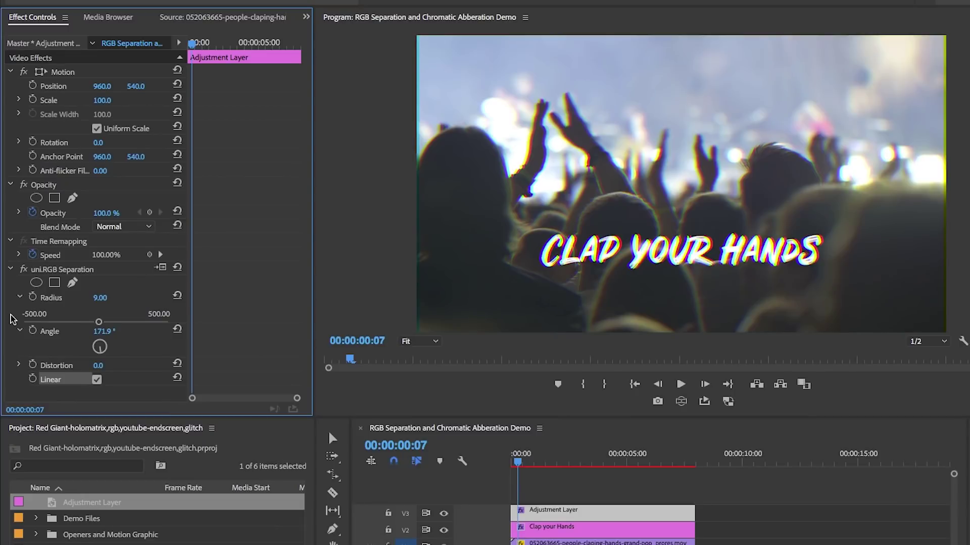
{"action": "left_click", "coordinate": [19, 366]}
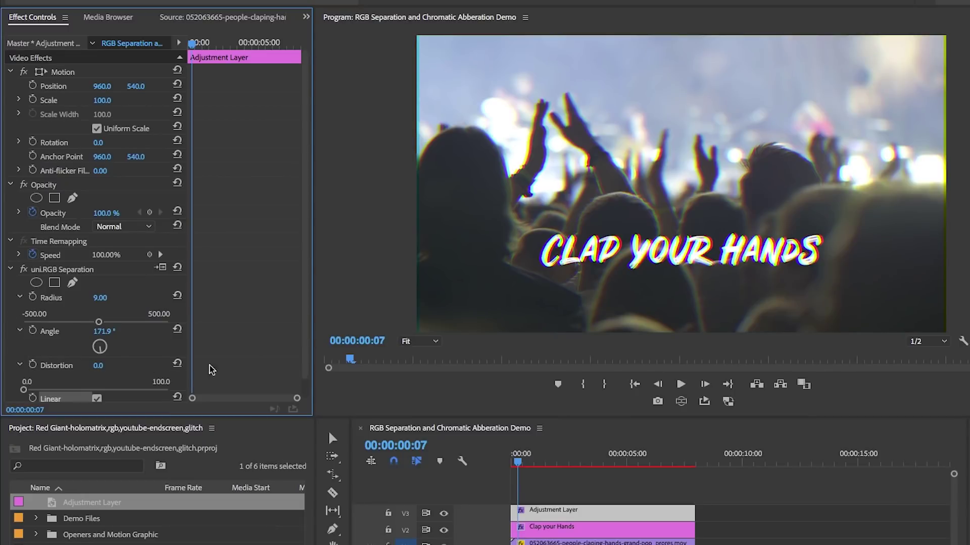
{"action": "scroll", "coordinate": [238, 369], "scroll_direction": "down", "scroll_amount": 1}
{"action": "mouse_move", "coordinate": [24, 371]}
{"action": "left_mouse_down"}
{"action": "mouse_move", "coordinate": [130, 368]}
{"action": "mouse_move", "coordinate": [14, 364]}
{"action": "left_mouse_up"}
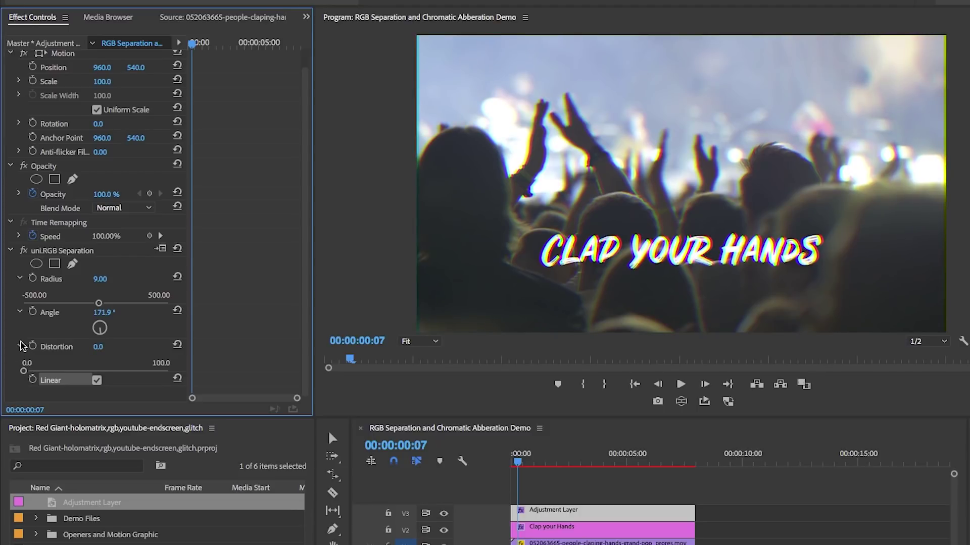
Preview Radius 152.78 with Linear off and on, keep Linear on, and reset Radius to 9.
{"action": "left_click", "coordinate": [20, 348]}
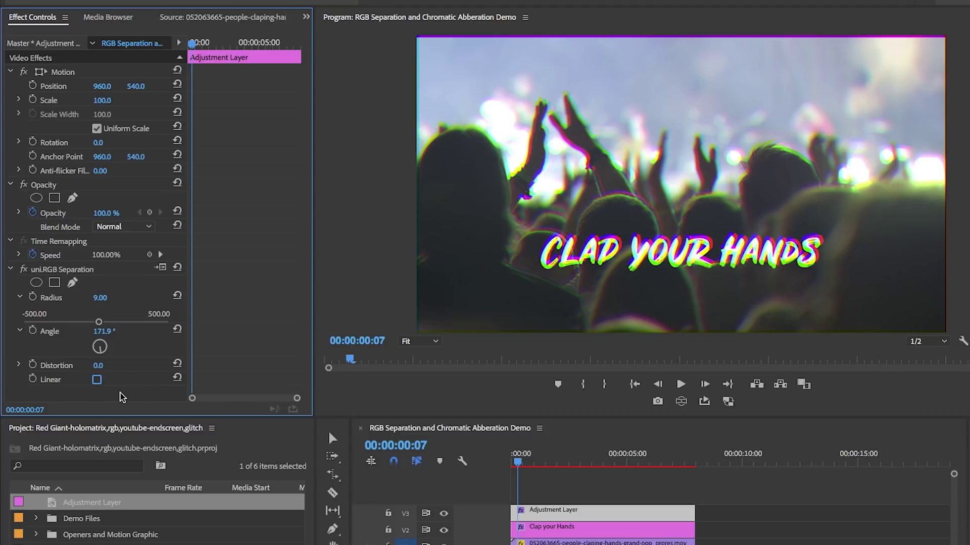
{"action": "left_click_drag", "start_coordinate": [100, 323], "coordinate": [118, 324]}
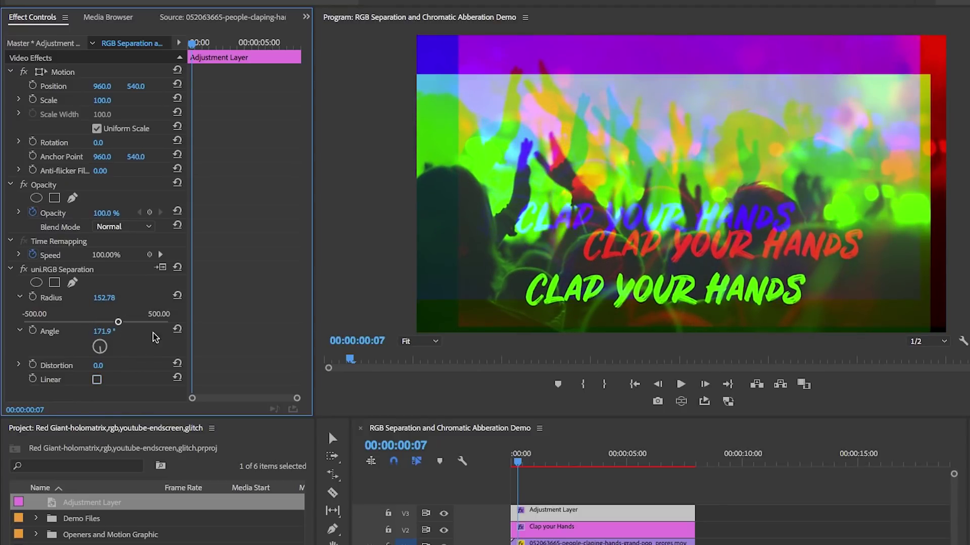
{"action": "left_click", "coordinate": [96, 380]}
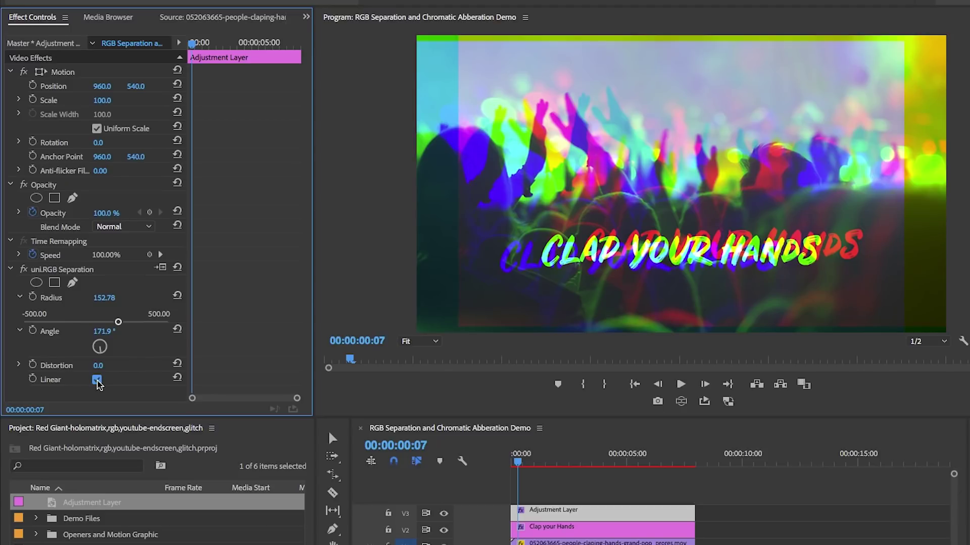
{"action": "left_click", "coordinate": [97, 380]}
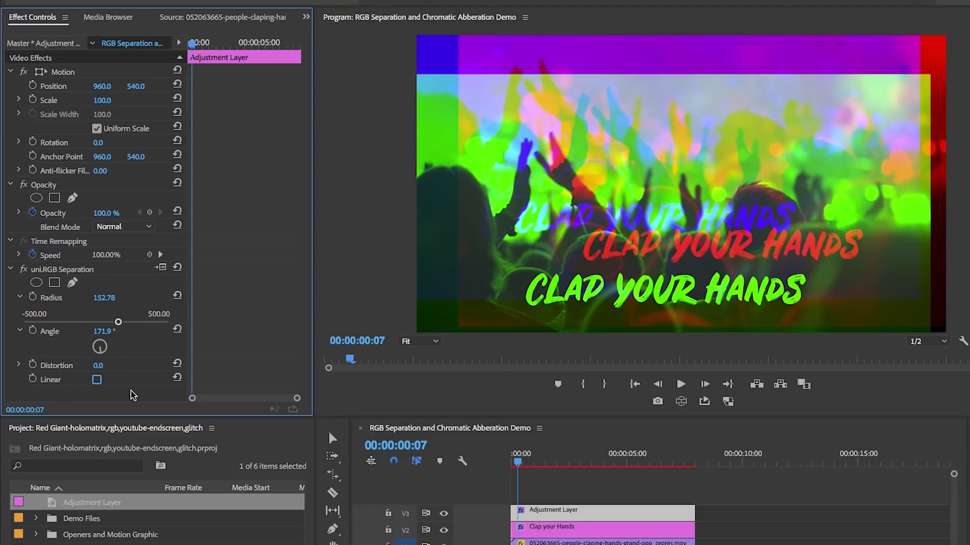
{"action": "left_click", "coordinate": [97, 380]}
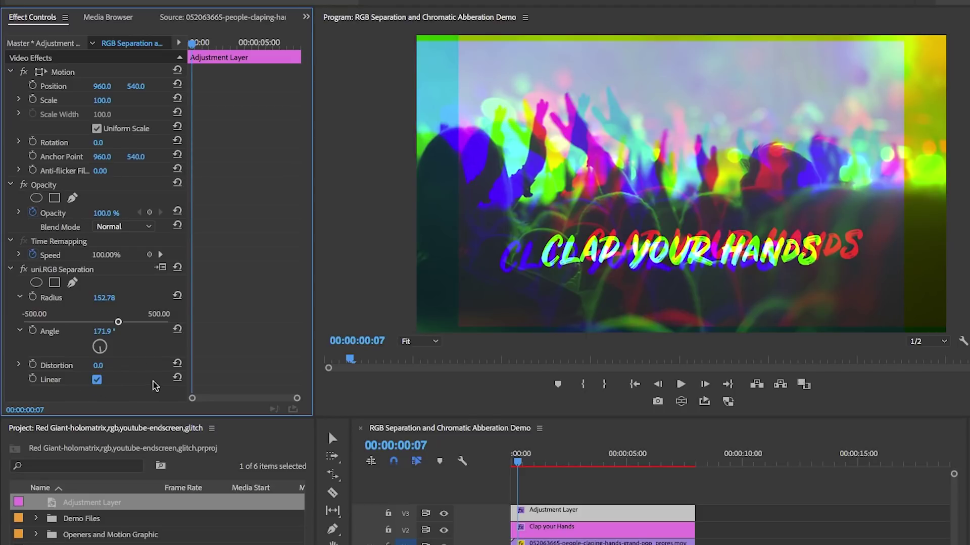
{"action": "left_click", "coordinate": [106, 298]}
{"action": "type", "text": "9"}
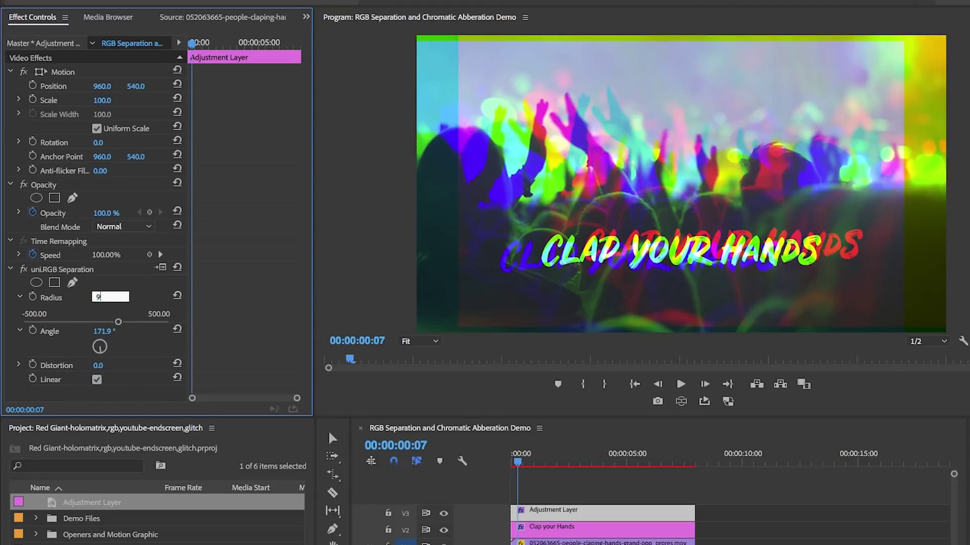
{"action": "key", "text": "Return"}
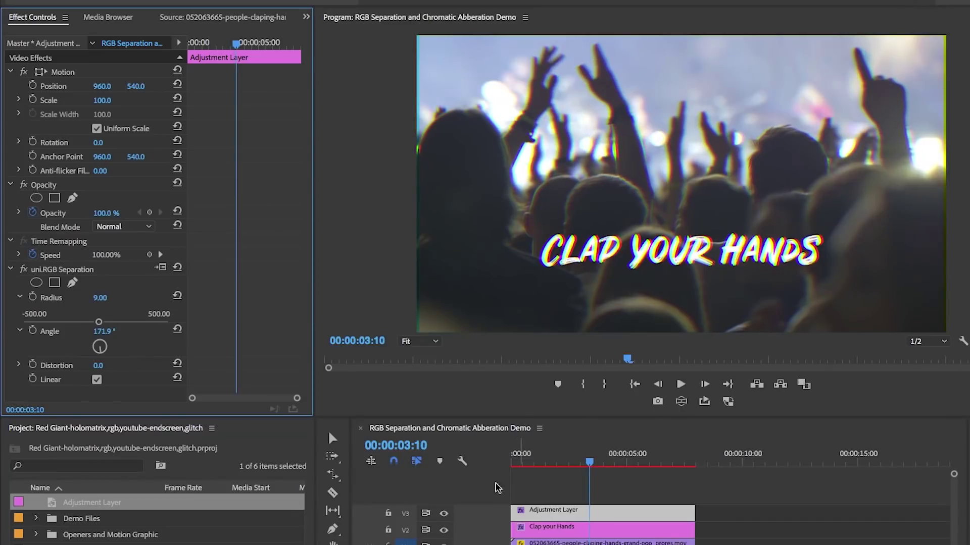
Apply uni.Chromatic Aberration to the adjustment layer and play the sequence from the start.
{"action": "left_click", "coordinate": [11, 271]}
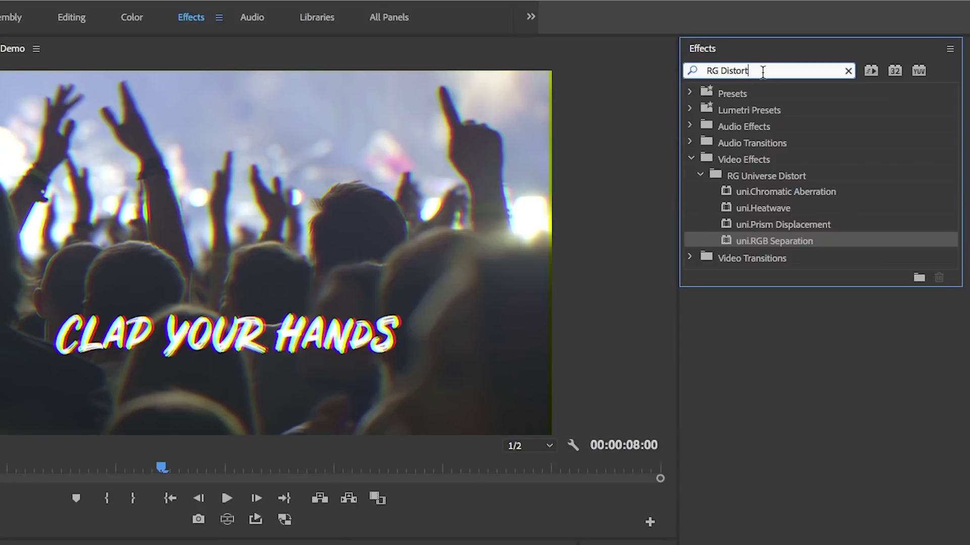
{"action": "left_click", "coordinate": [785, 176]}
{"action": "left_click", "coordinate": [742, 196]}
{"action": "left_click_drag", "start_coordinate": [742, 197], "coordinate": [471, 303]}
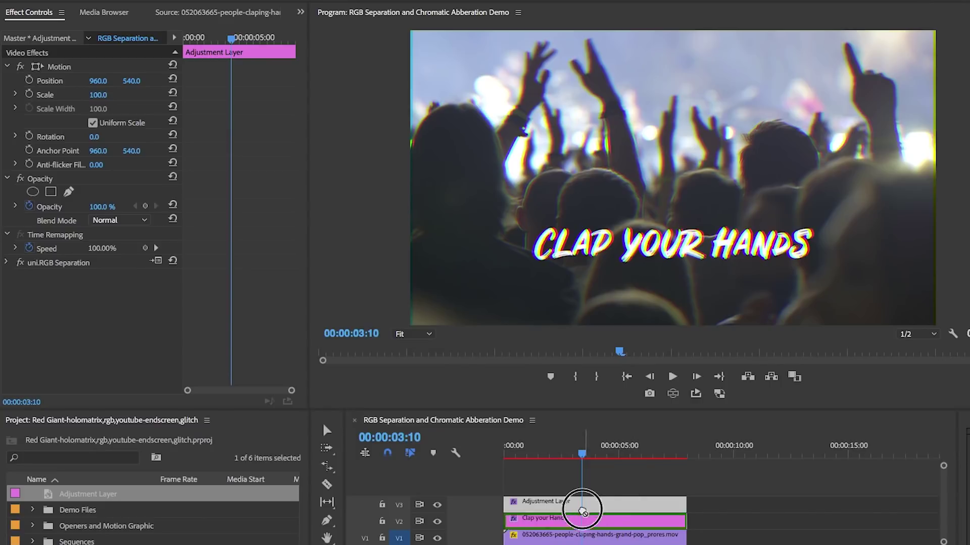
{"action": "left_click_drag", "start_coordinate": [580, 504], "coordinate": [582, 503]}
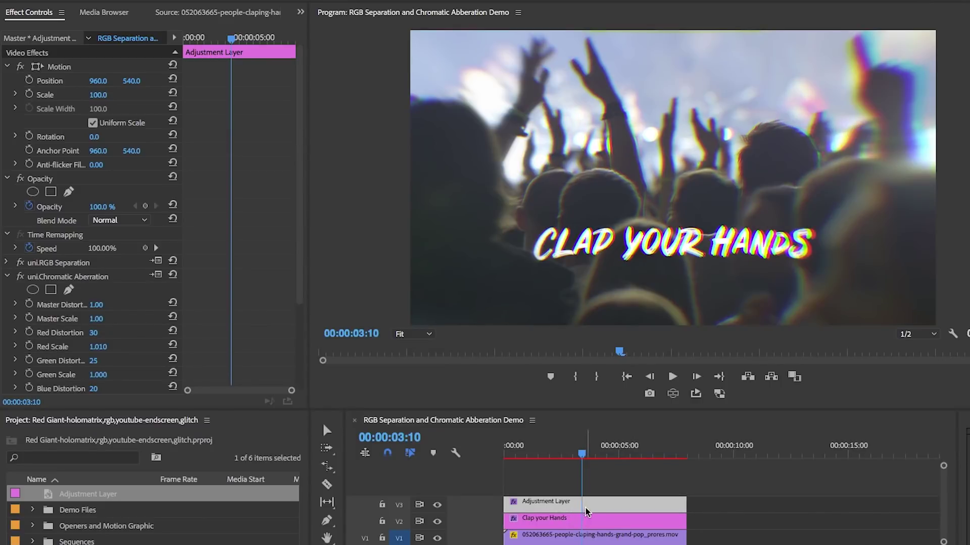
{"action": "left_click_drag", "start_coordinate": [300, 292], "coordinate": [301, 378]}
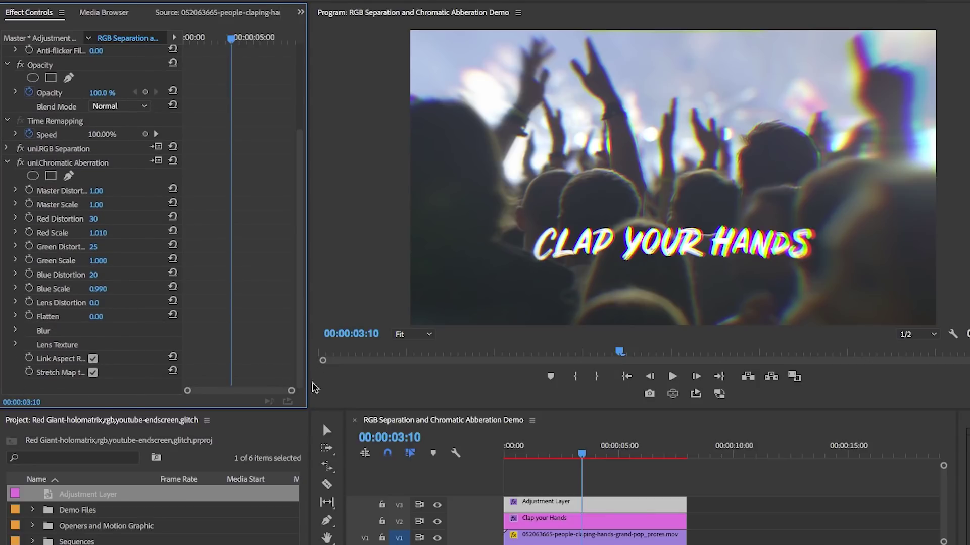
{"action": "left_click_drag", "start_coordinate": [582, 456], "coordinate": [483, 455]}
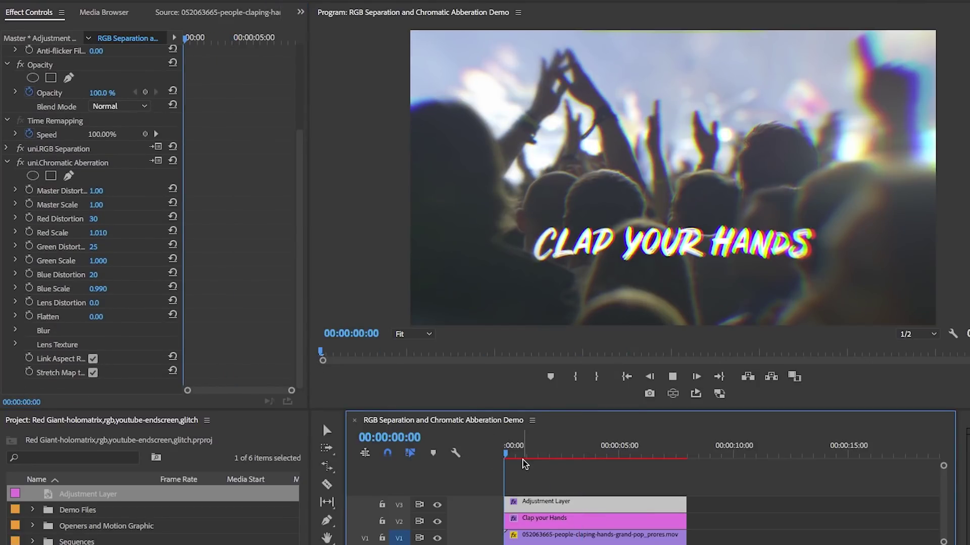
{"action": "key", "text": "space"}
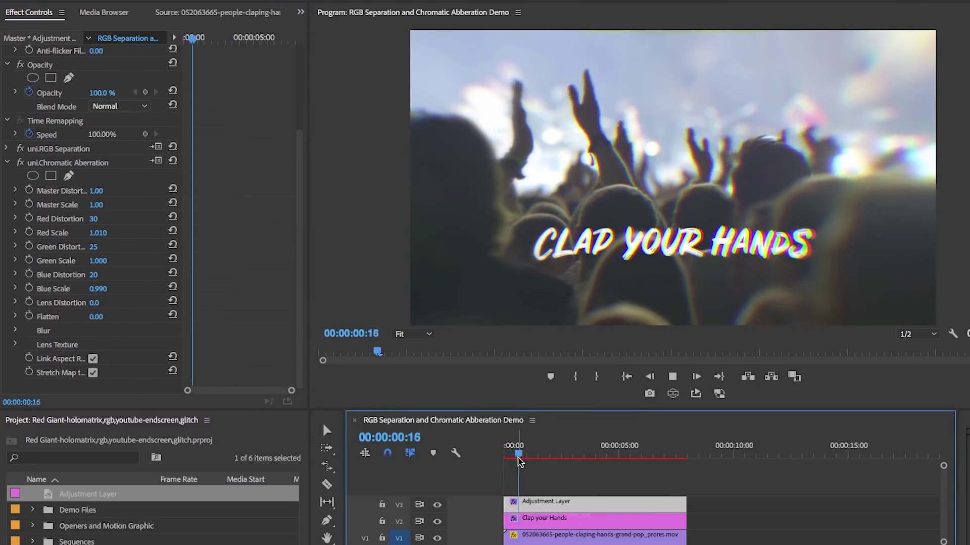
Set Chromatic Aberration's Master Distortion to 3.00 and scrub the timeline to check it.
{"action": "left_click_drag", "start_coordinate": [543, 455], "coordinate": [584, 461]}
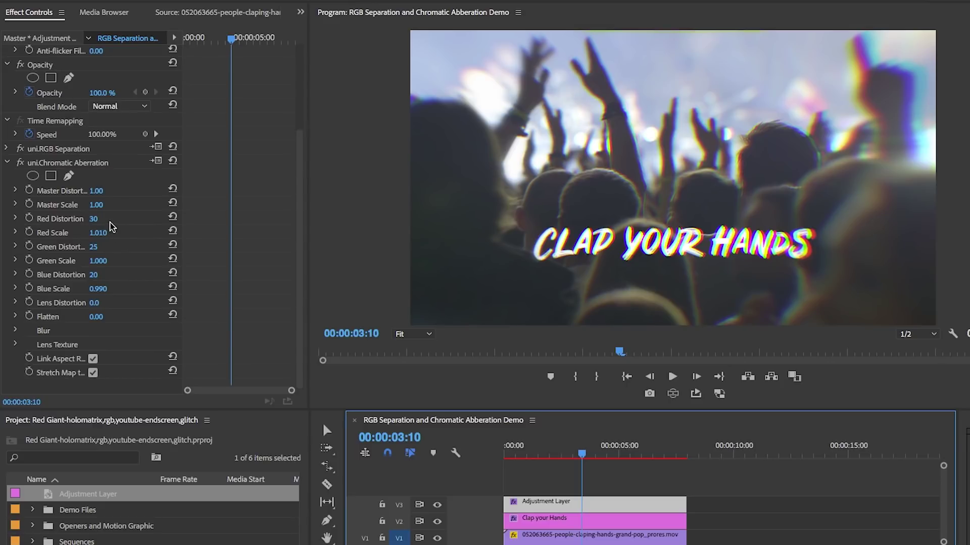
{"action": "left_click", "coordinate": [96, 191]}
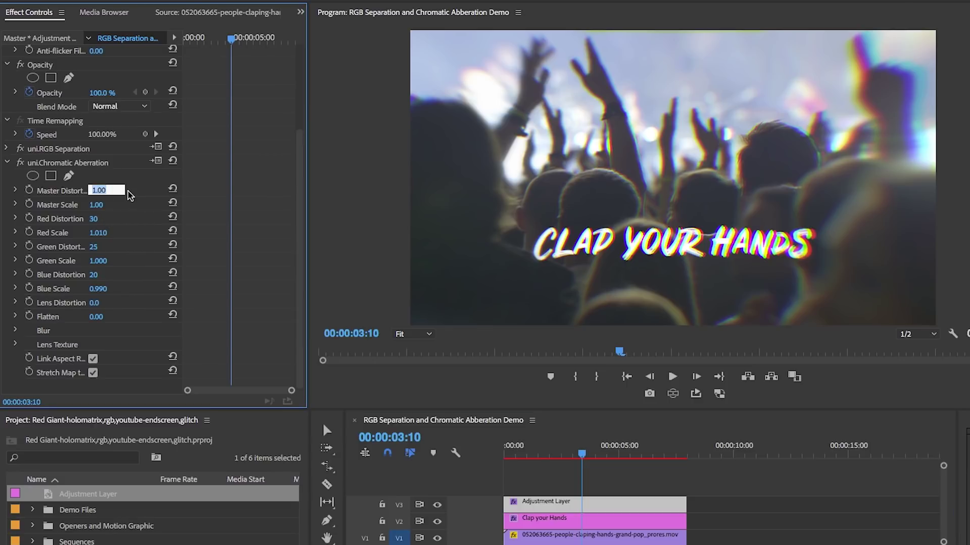
{"action": "type", "text": "3"}
{"action": "key", "text": "Return"}
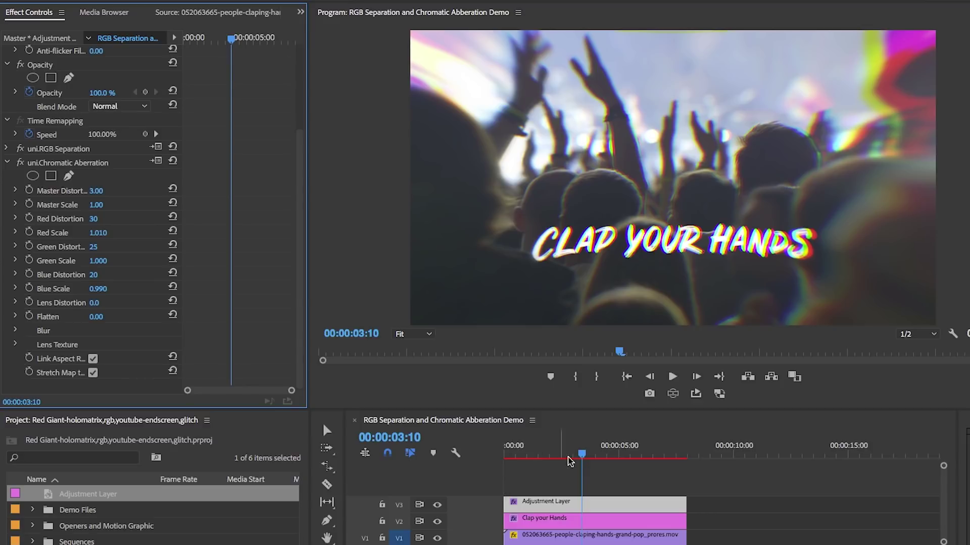
{"action": "left_click", "coordinate": [573, 457]}
{"action": "left_click_drag", "start_coordinate": [574, 457], "coordinate": [537, 462]}
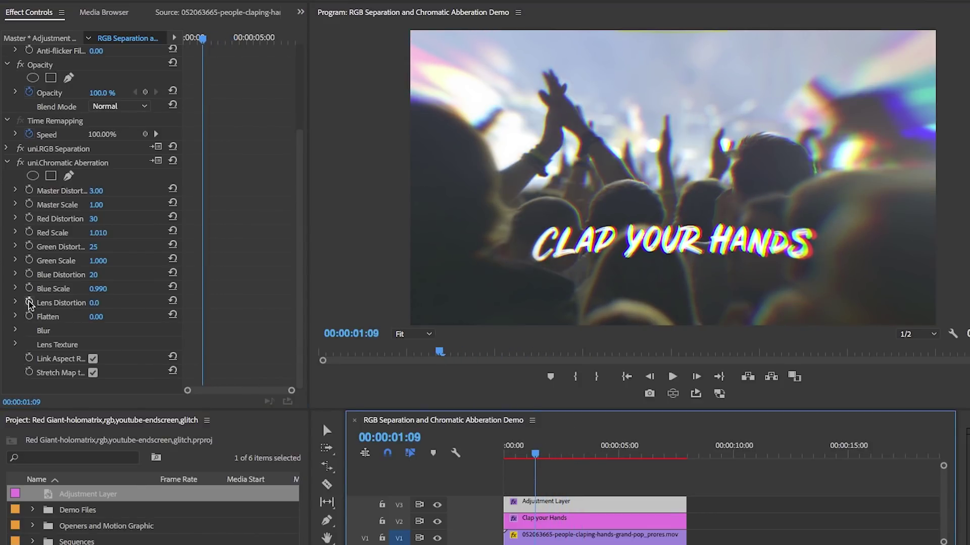
Set Chromatic Aberration's Lens Texture to Frozen with a Texture Amount of 20.
{"action": "left_click", "coordinate": [15, 343]}
{"action": "left_click_drag", "start_coordinate": [298, 302], "coordinate": [300, 395]}
{"action": "left_click", "coordinate": [142, 261]}
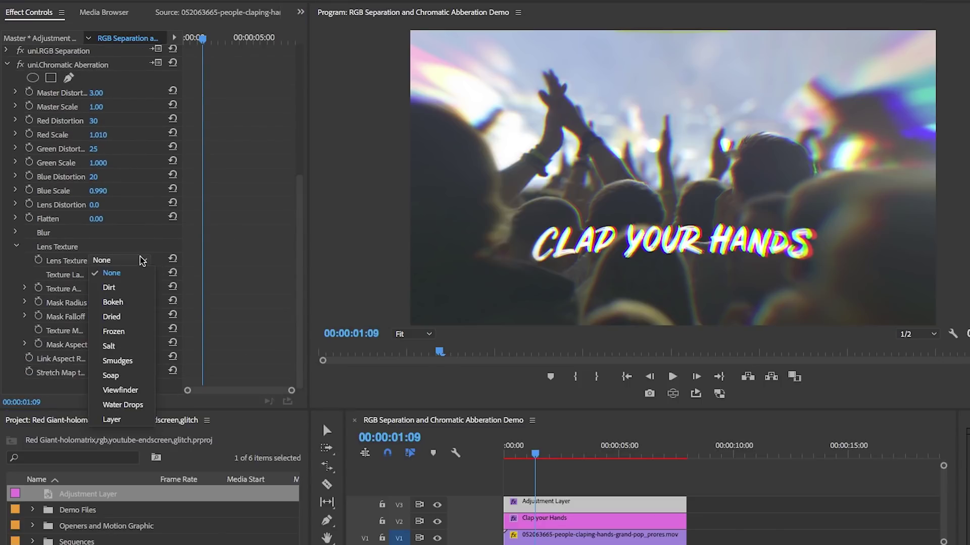
{"action": "left_click", "coordinate": [121, 331]}
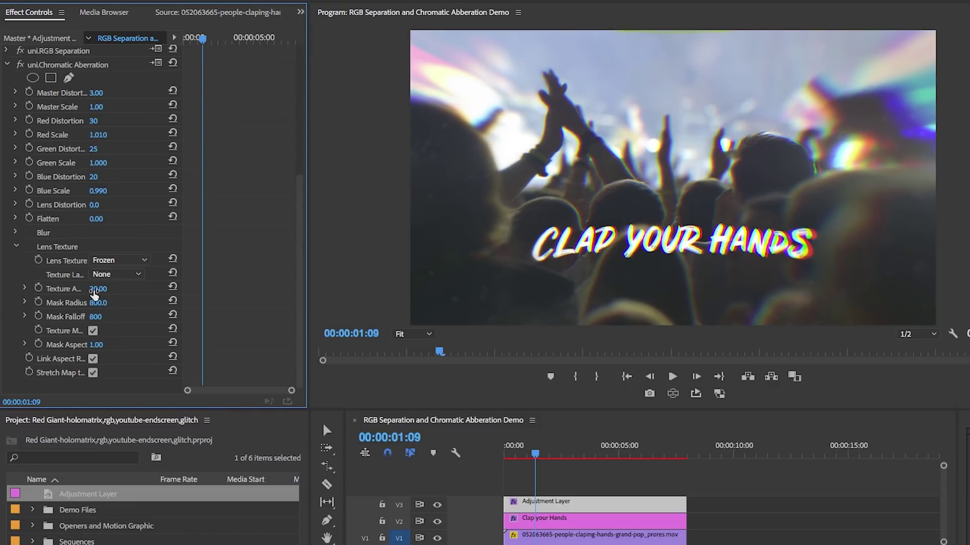
{"action": "left_click_drag", "start_coordinate": [98, 288], "coordinate": [116, 288]}
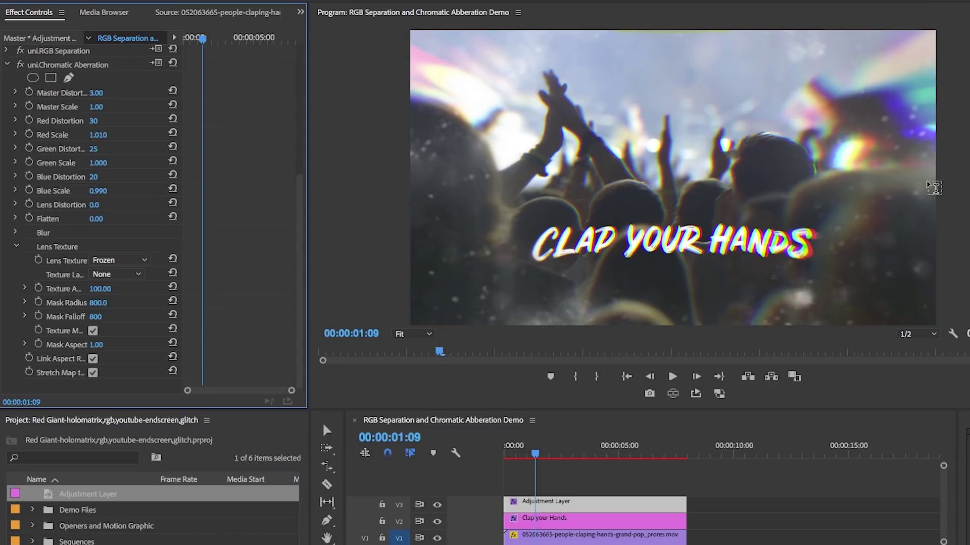
{"action": "left_click", "coordinate": [100, 289]}
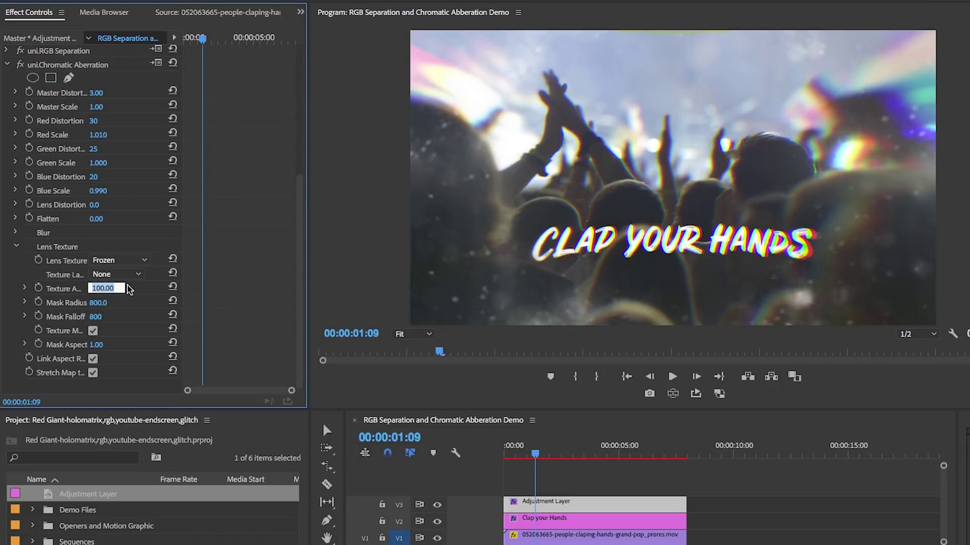
{"action": "type", "text": "20"}
{"action": "key", "text": "Return"}
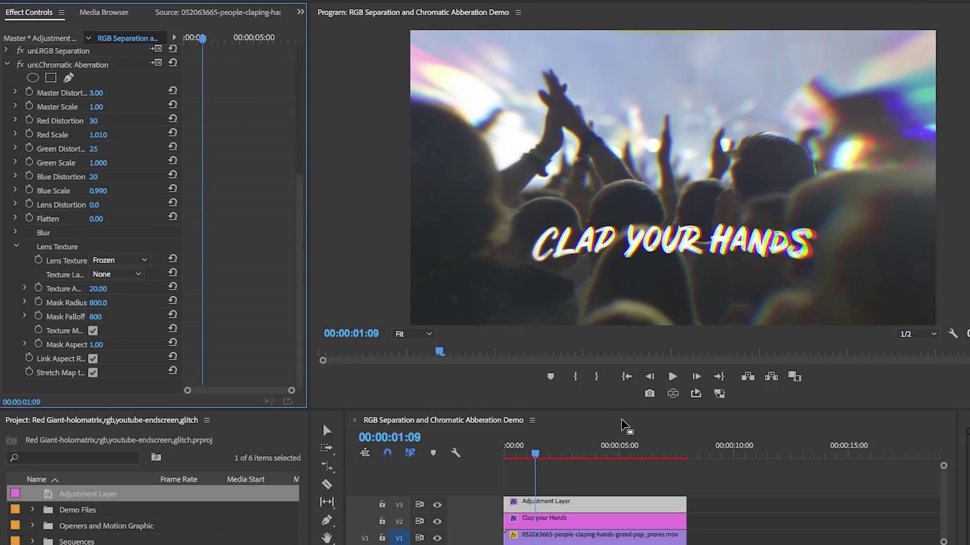
{"action": "left_click", "coordinate": [17, 247]}
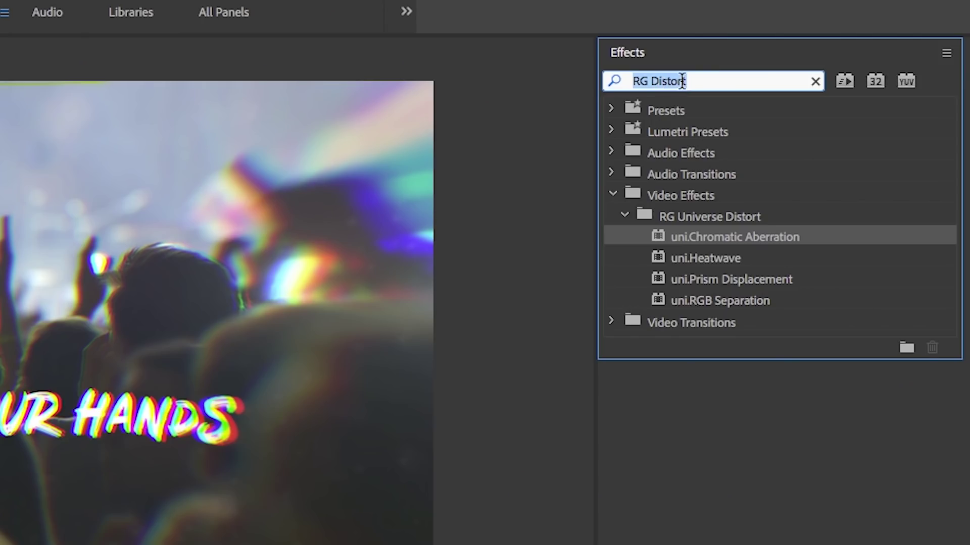
Apply uni.Logo Motion to the Clap your Hands title clip.
{"action": "type", "text": "uni.logo"}
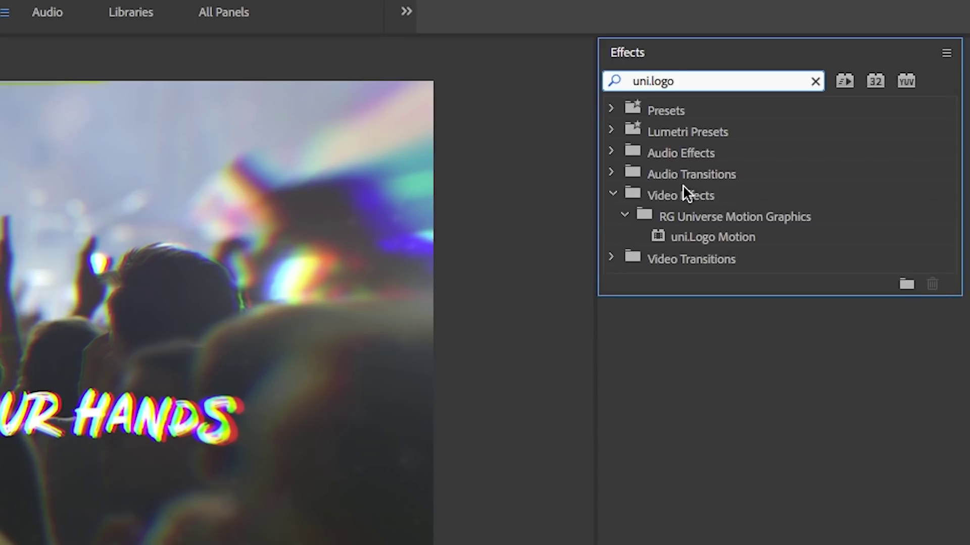
{"action": "left_click", "coordinate": [703, 238]}
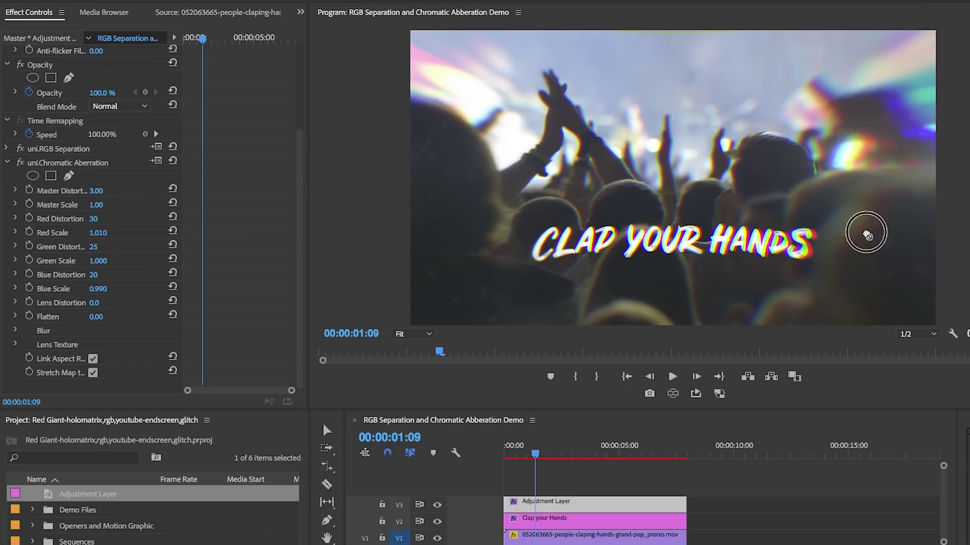
{"action": "left_click_drag", "start_coordinate": [865, 230], "coordinate": [567, 528]}
{"action": "left_click_drag", "start_coordinate": [301, 188], "coordinate": [298, 392]}
Choose the Zoom animation preset and a Springy idle animation for Logo Motion.
{"action": "left_click", "coordinate": [144, 191]}
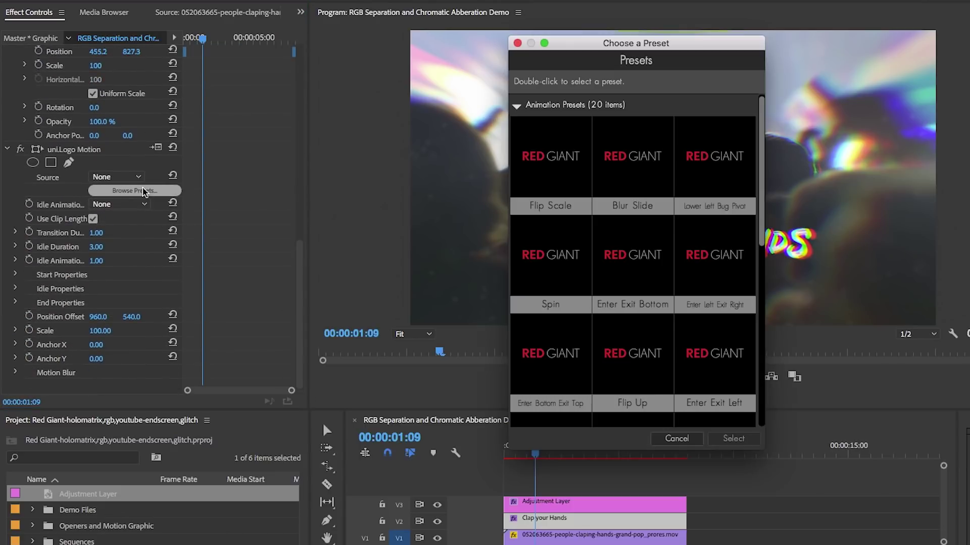
{"action": "left_click_drag", "start_coordinate": [760, 191], "coordinate": [759, 344]}
{"action": "double_click", "coordinate": [709, 243]}
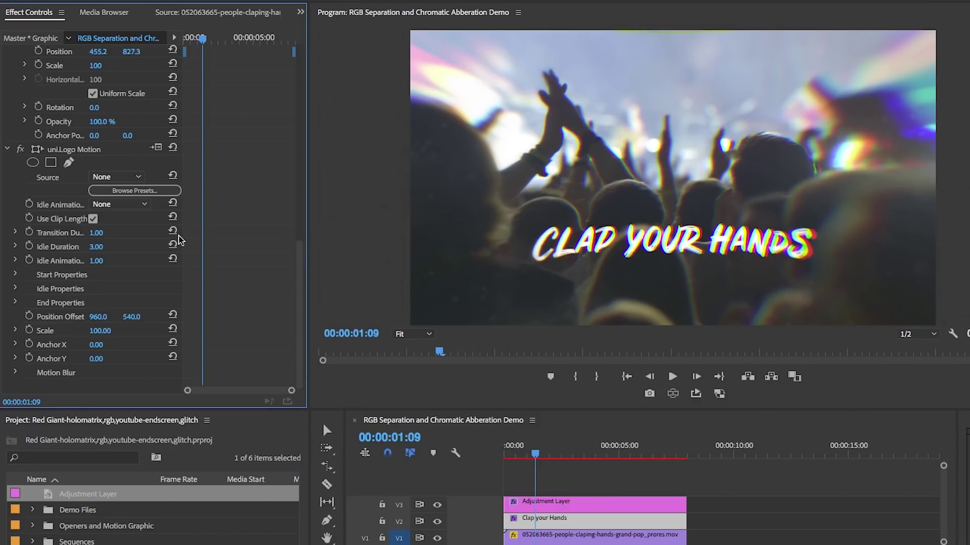
{"action": "left_click", "coordinate": [143, 205]}
{"action": "left_click", "coordinate": [139, 230]}
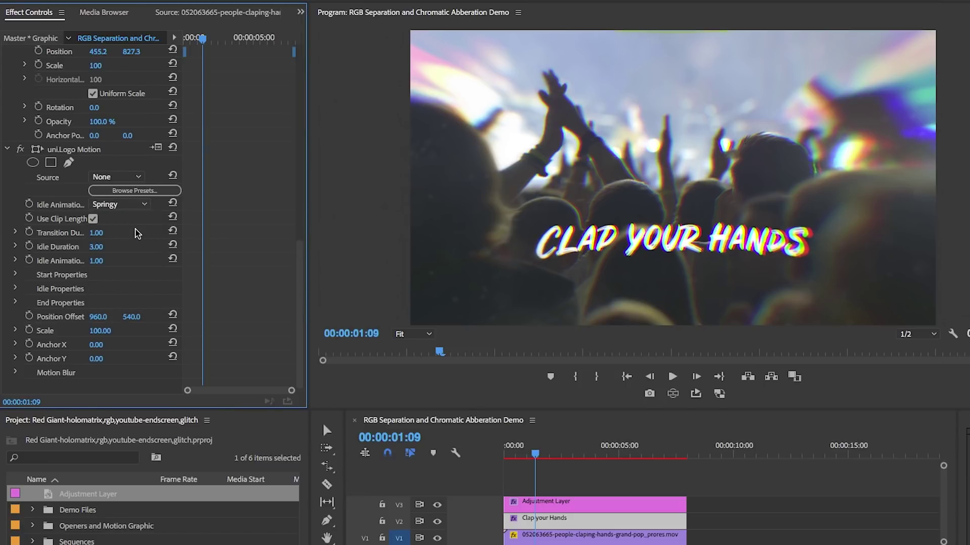
{"action": "left_click_drag", "start_coordinate": [535, 454], "coordinate": [483, 464]}
Render the work-area video preview of the Clap your Hands sequence.
{"action": "key", "text": "Return"}
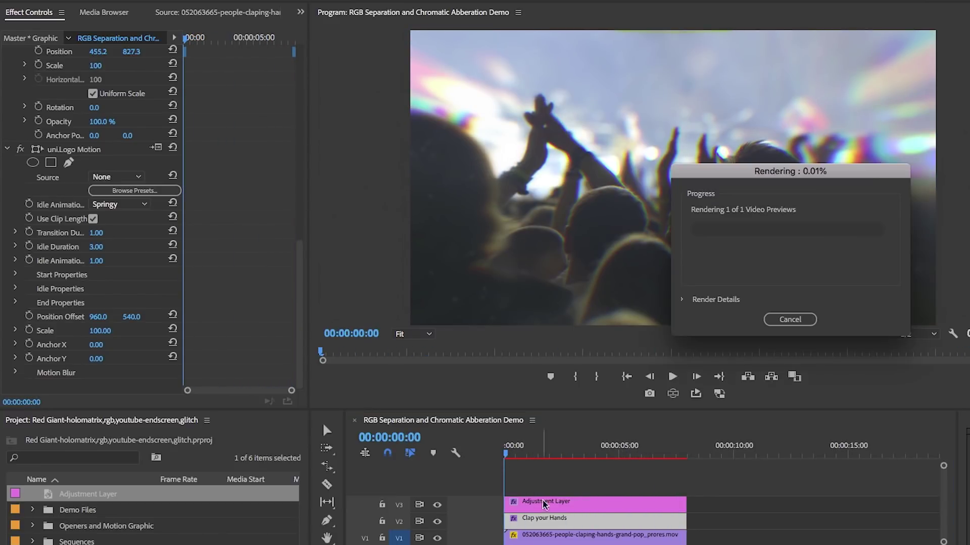